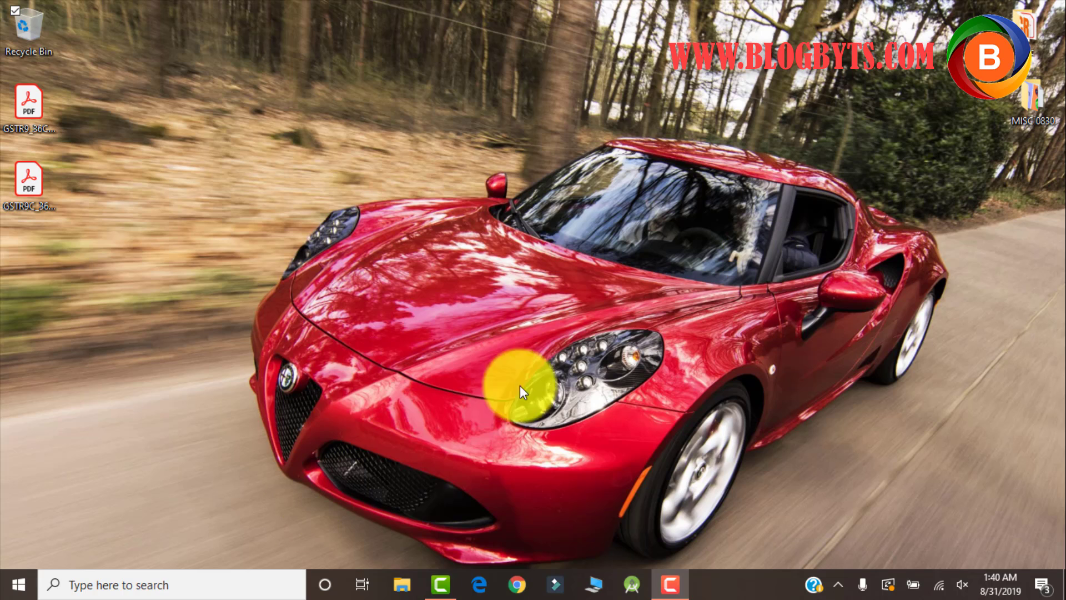
Google 'xampps' and open the apachefriends.org download page listing Windows installers 7.1.31–7.3.8.
left_click(519, 586)
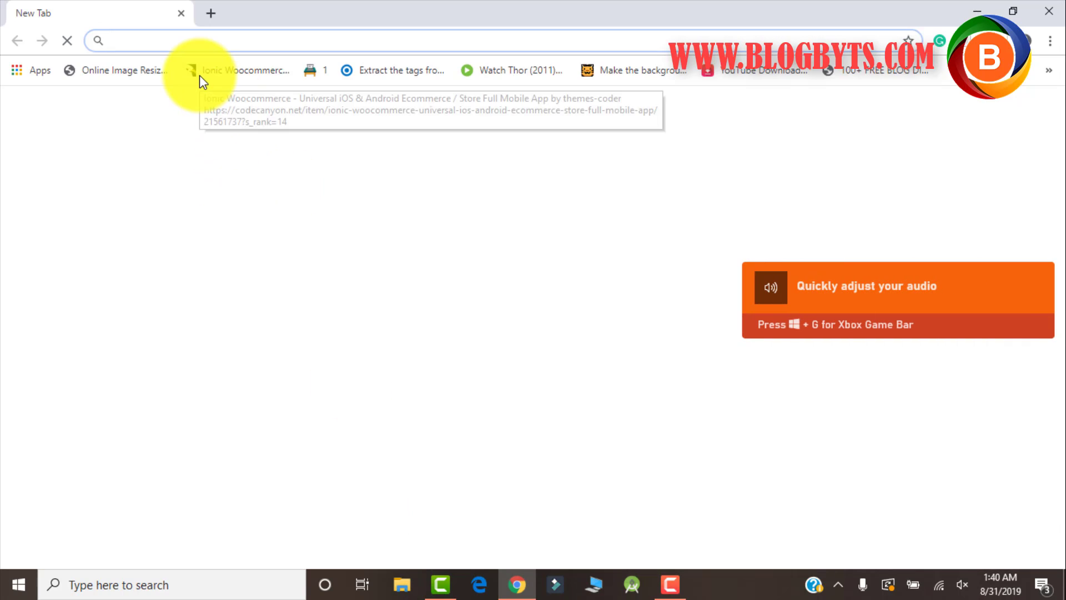
type("xampp")
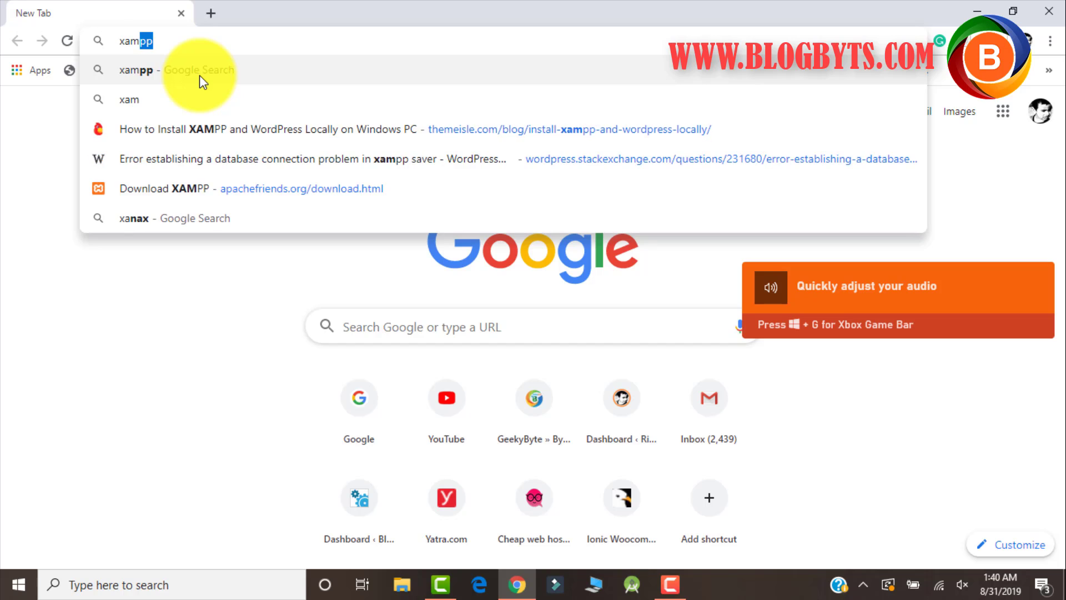
type("s")
key("Return")
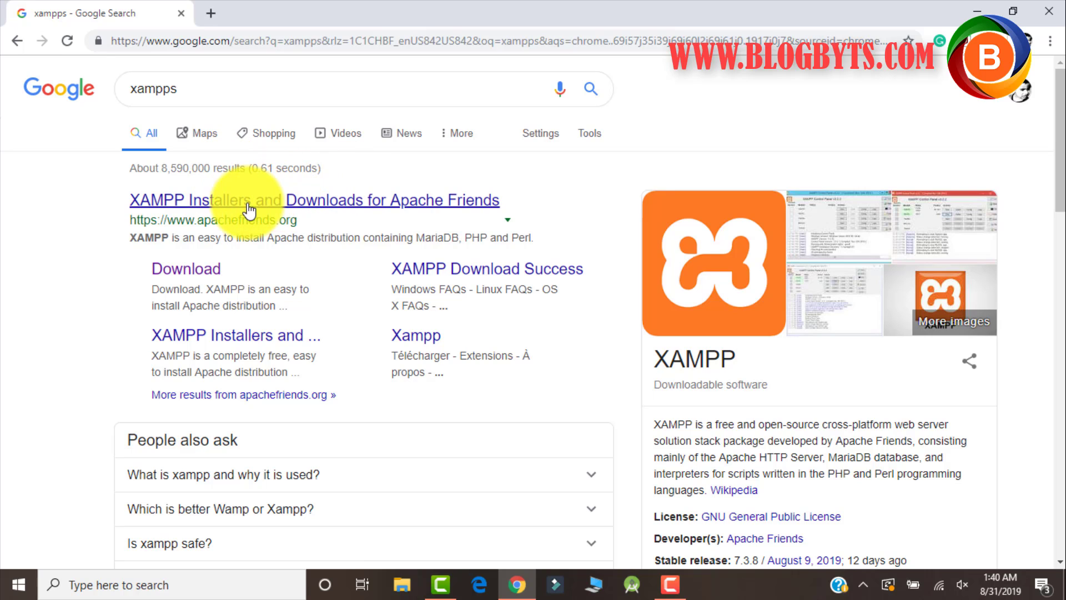
left_click(207, 271)
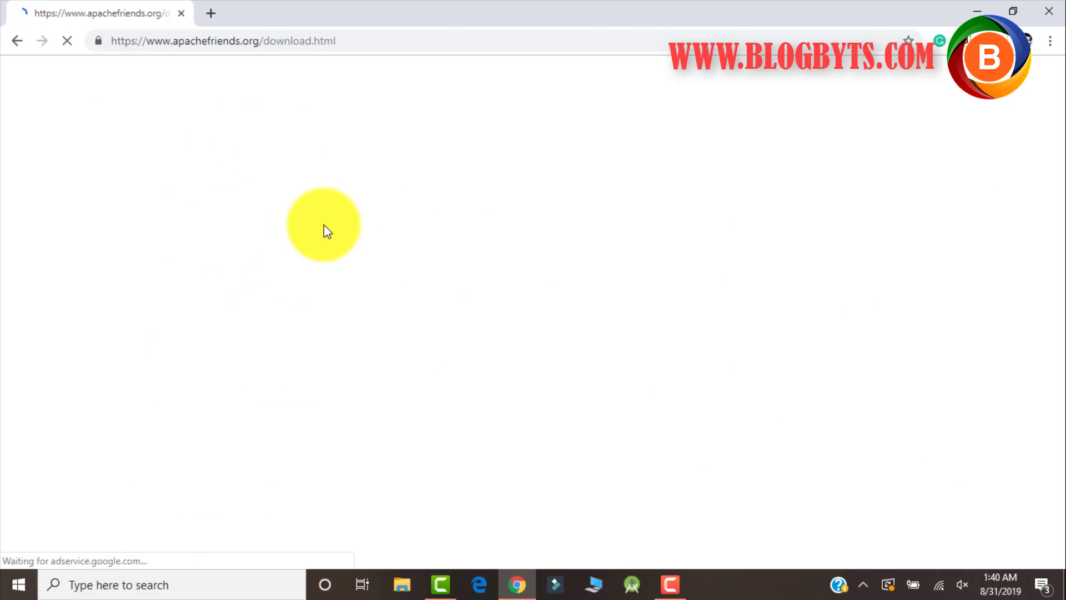
scroll(278, 238, "down", 1)
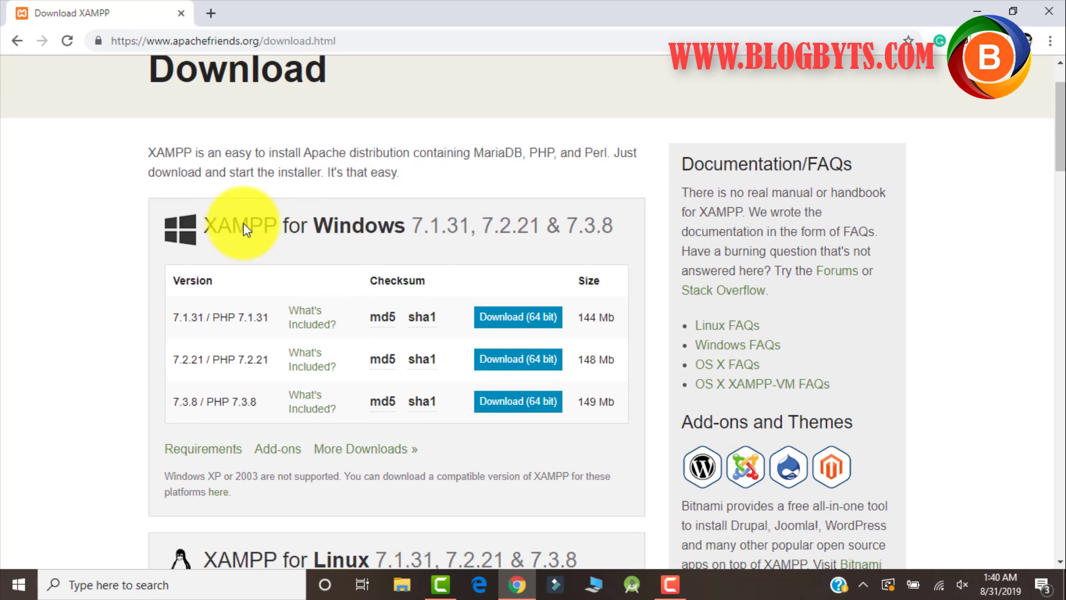
scroll(462, 226, "down", 3)
scroll(361, 314, "down", 7)
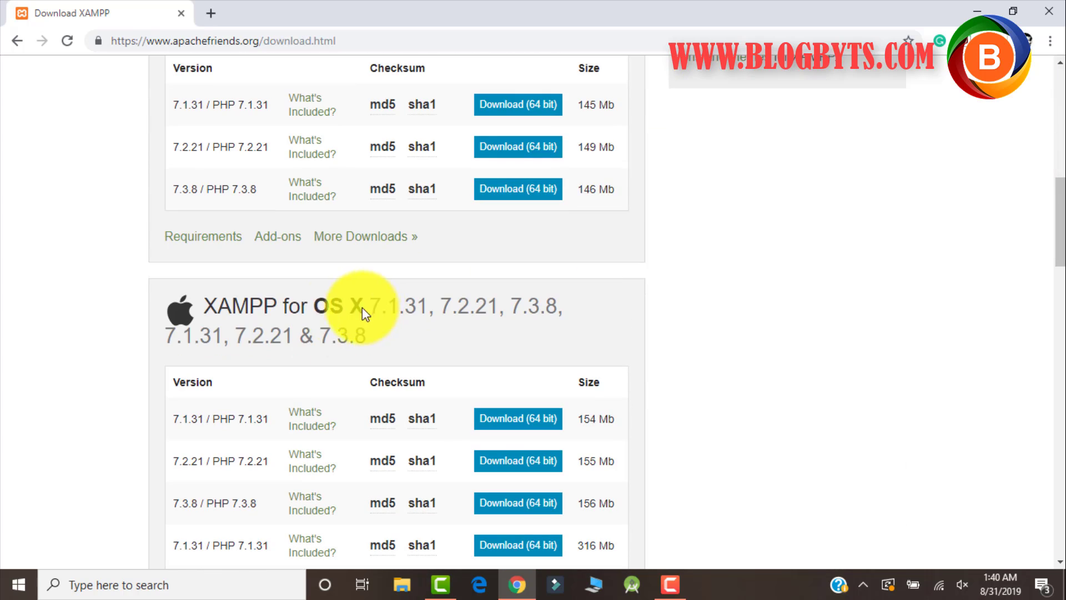
scroll(420, 289, "up", 8)
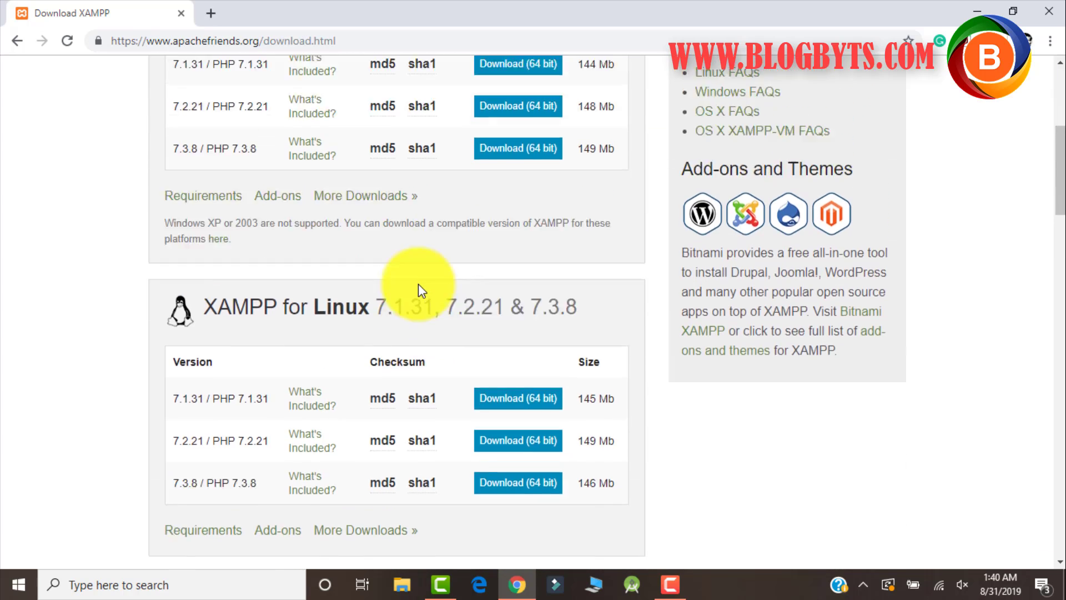
scroll(421, 289, "up", 1)
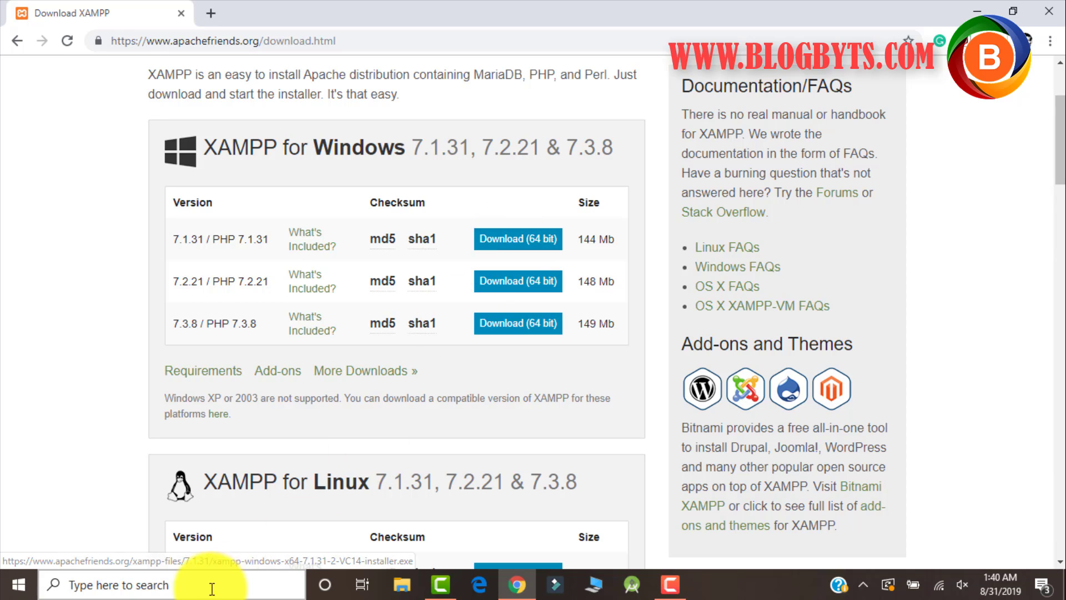
Launch XAMPP Control Panel, start Apache and MySQL, and open the c:\xampp folder.
left_click(181, 588)
type("x")
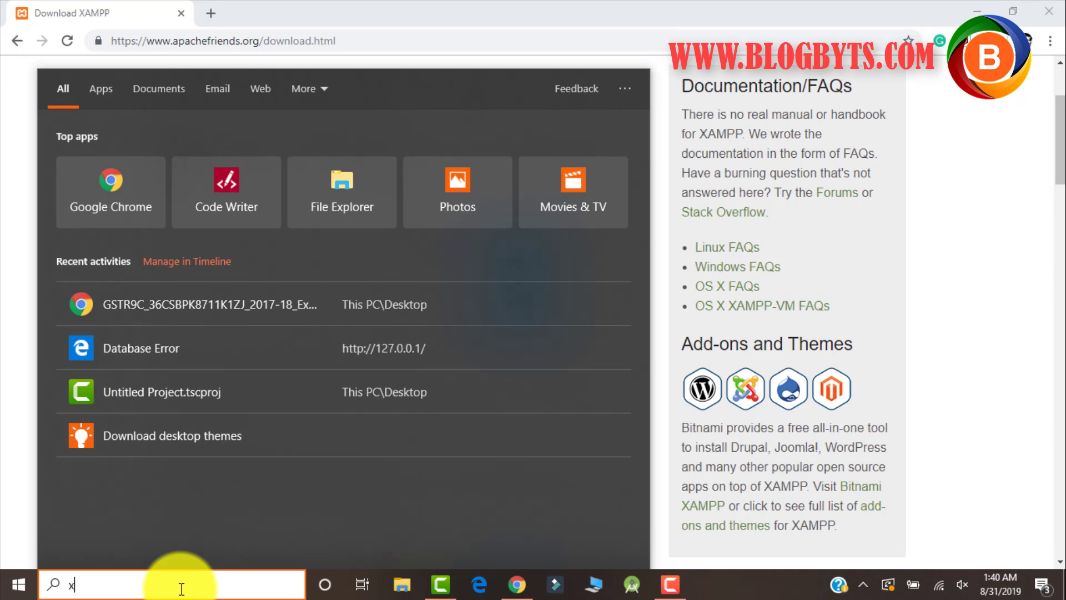
type("am")
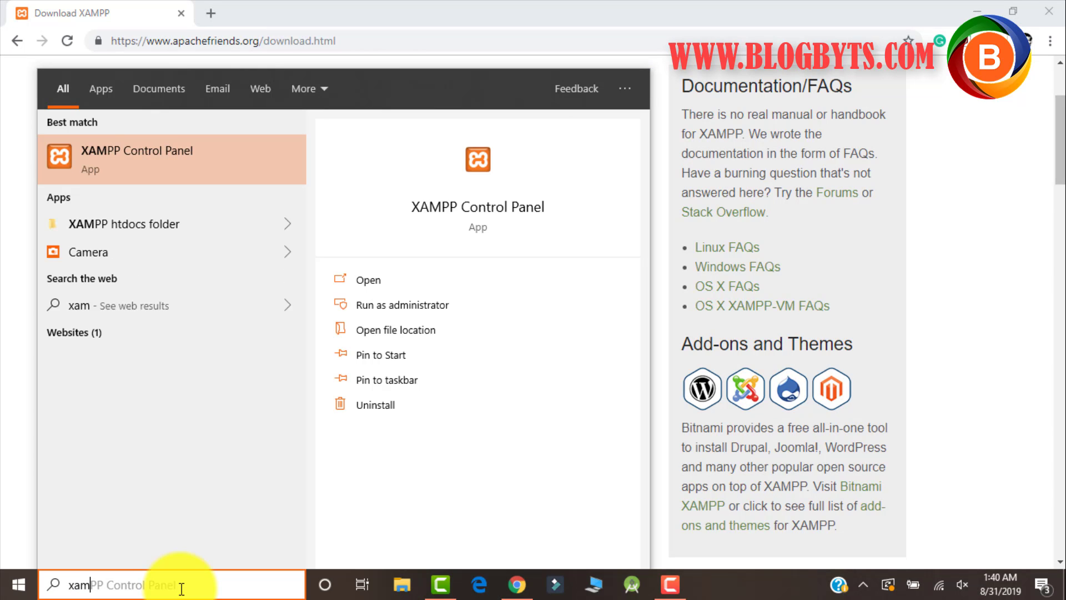
left_click(164, 172)
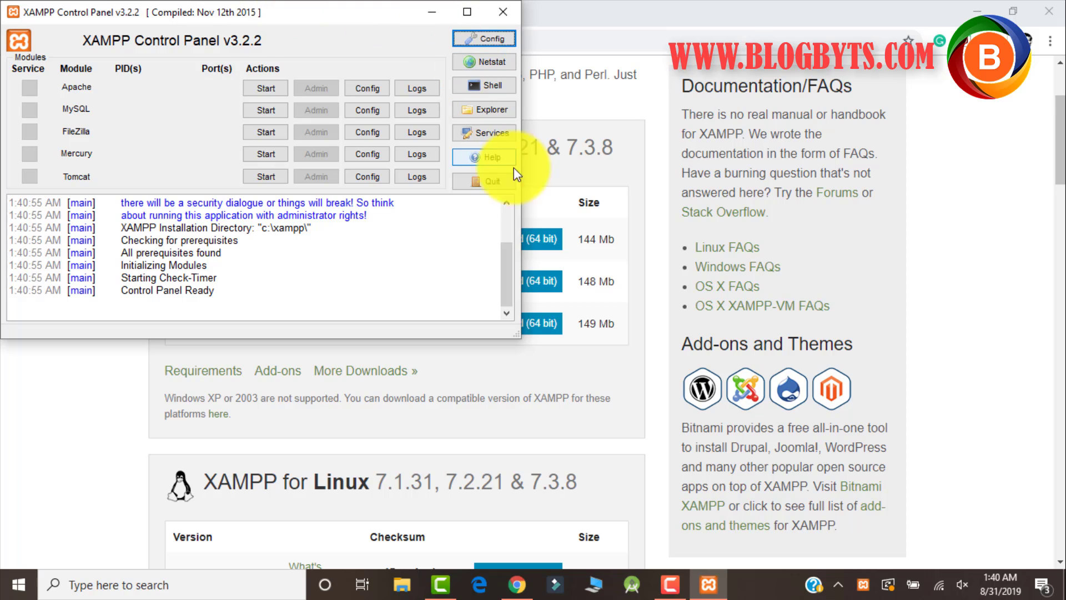
left_click(264, 88)
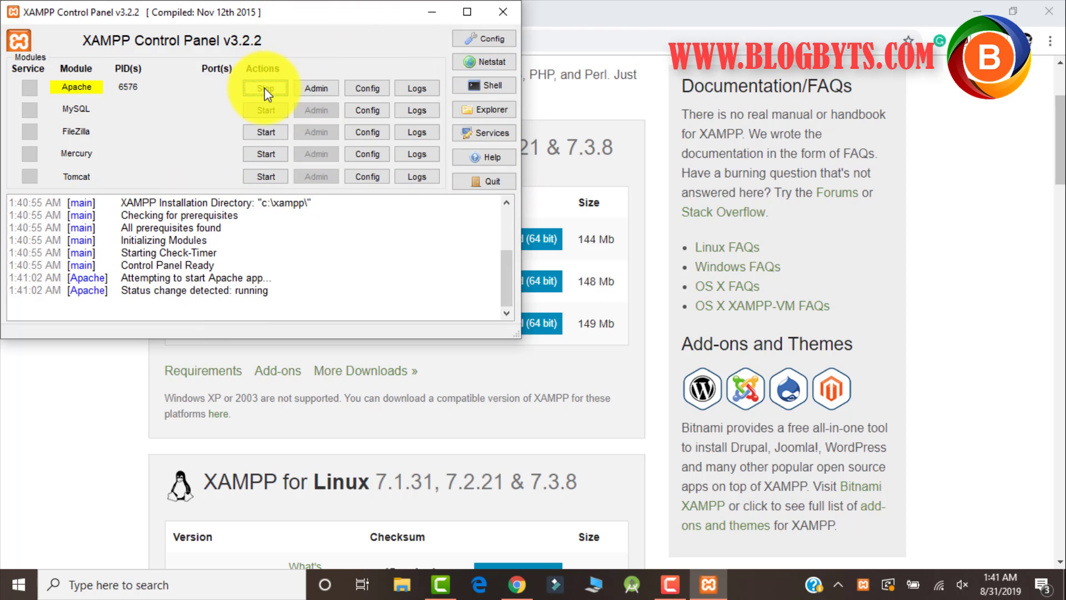
left_click(253, 111)
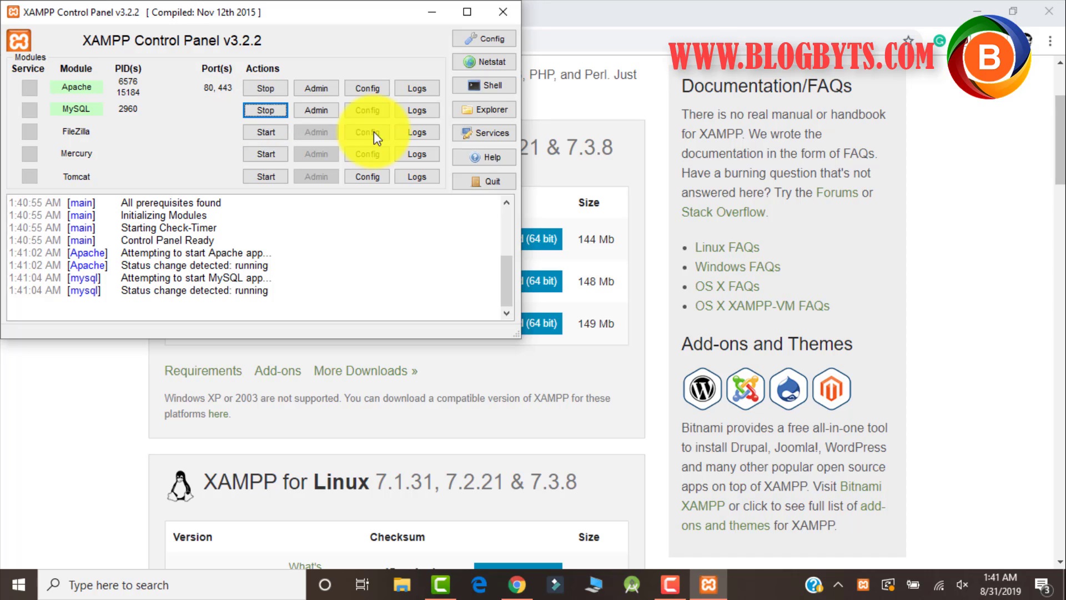
left_click(487, 111)
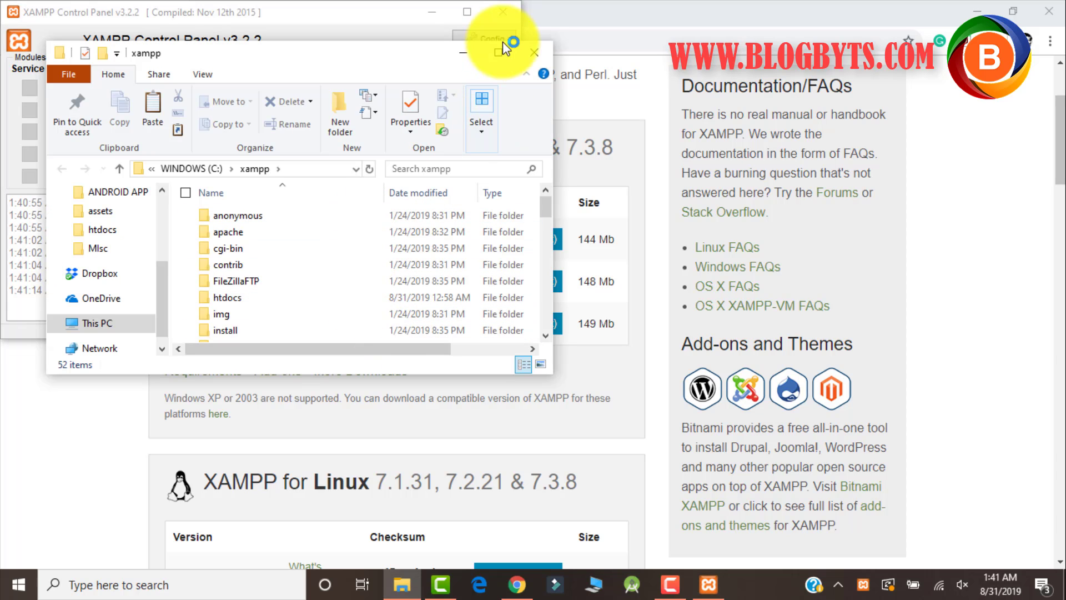
Maximize File Explorer, open the empty htdocs folder, then return to Chrome.
left_click(498, 52)
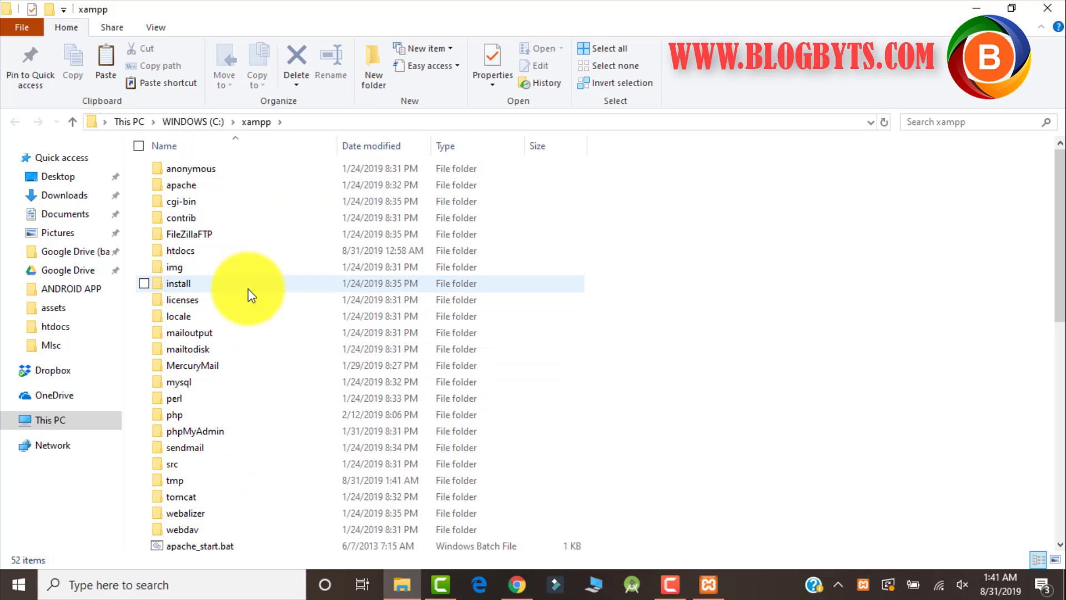
double_click(202, 255)
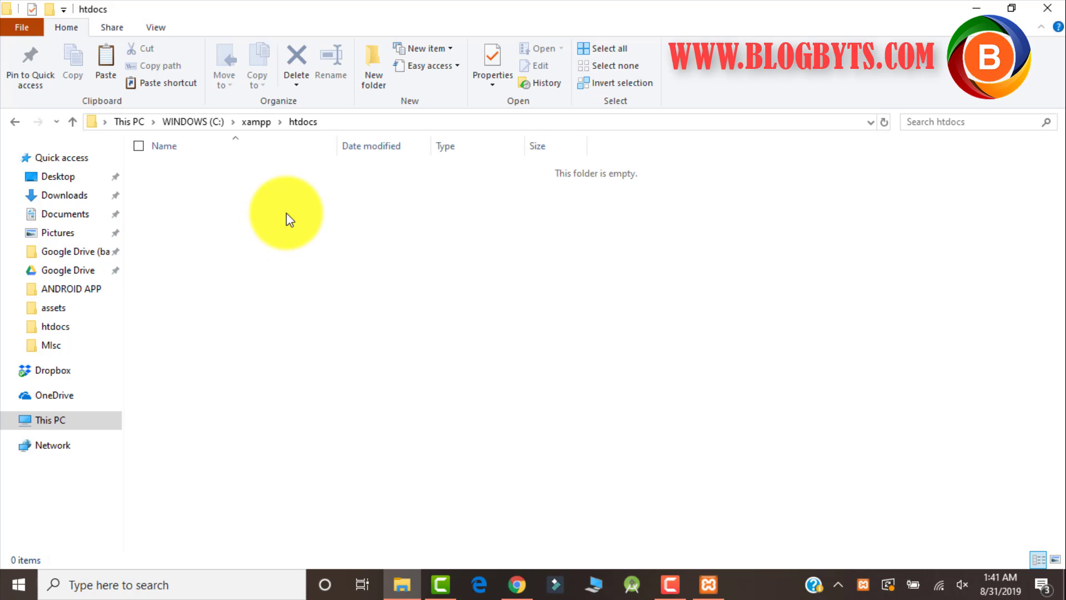
left_click(518, 580)
Search 'wordpress latest version download' and save wordpress-5.2.2.zip from wordpress.org to the Desktop.
left_click(209, 14)
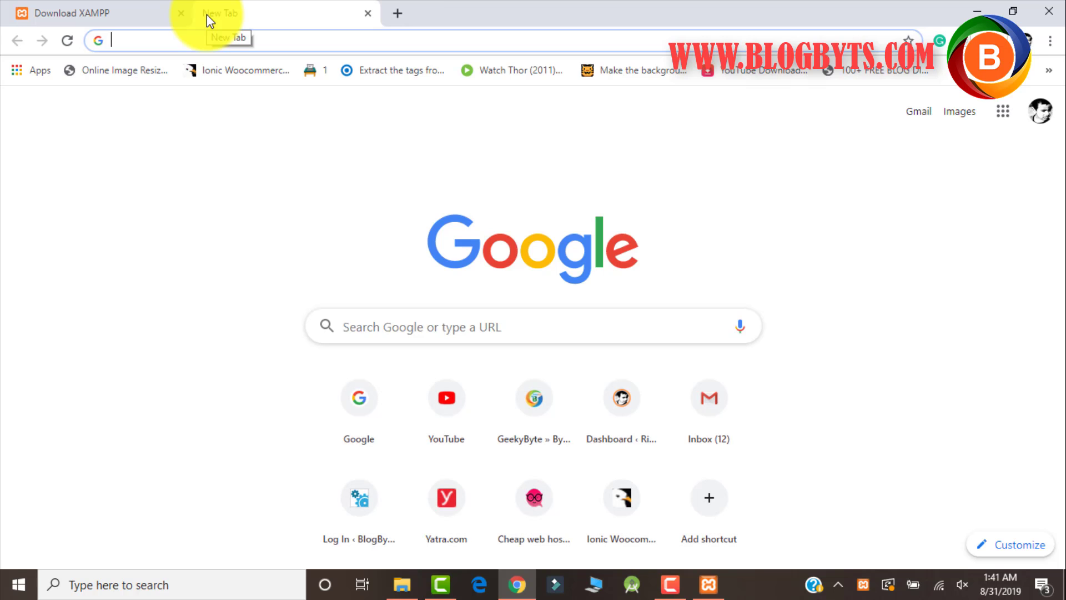
type("wordp")
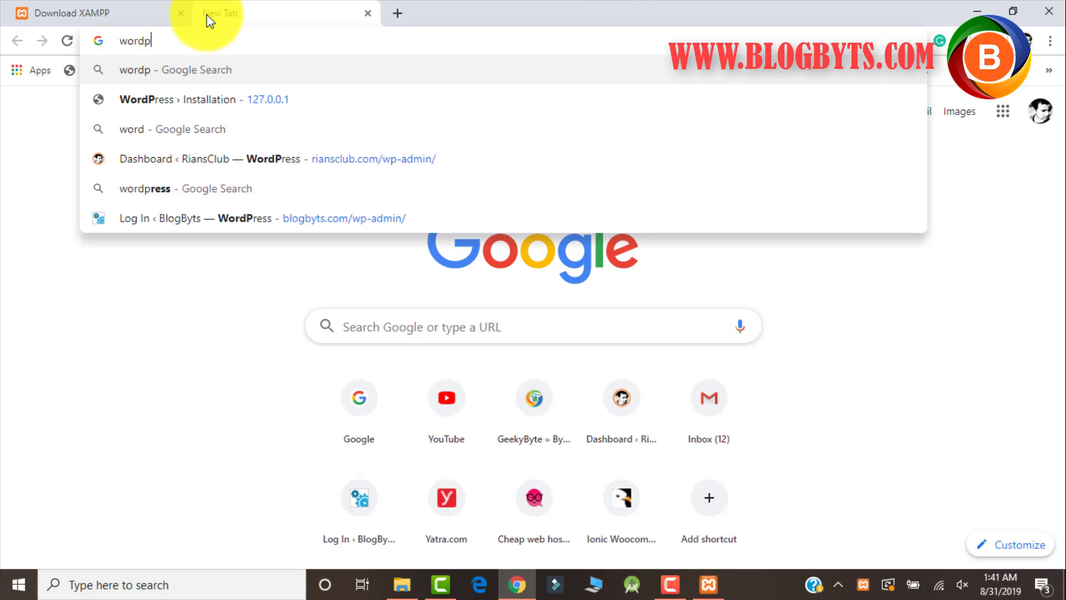
type("ress late")
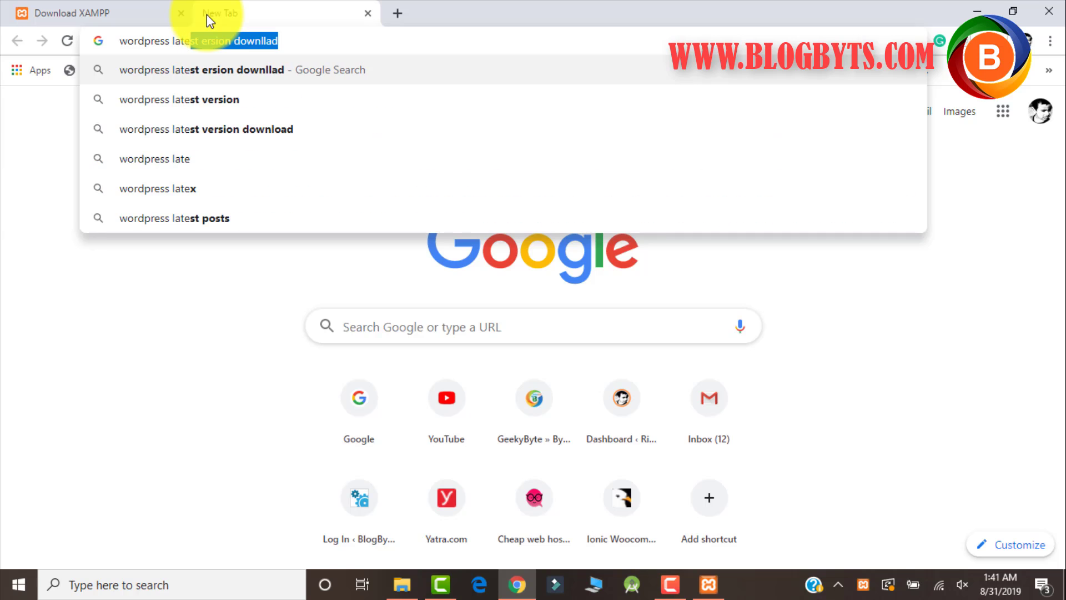
type("st versi")
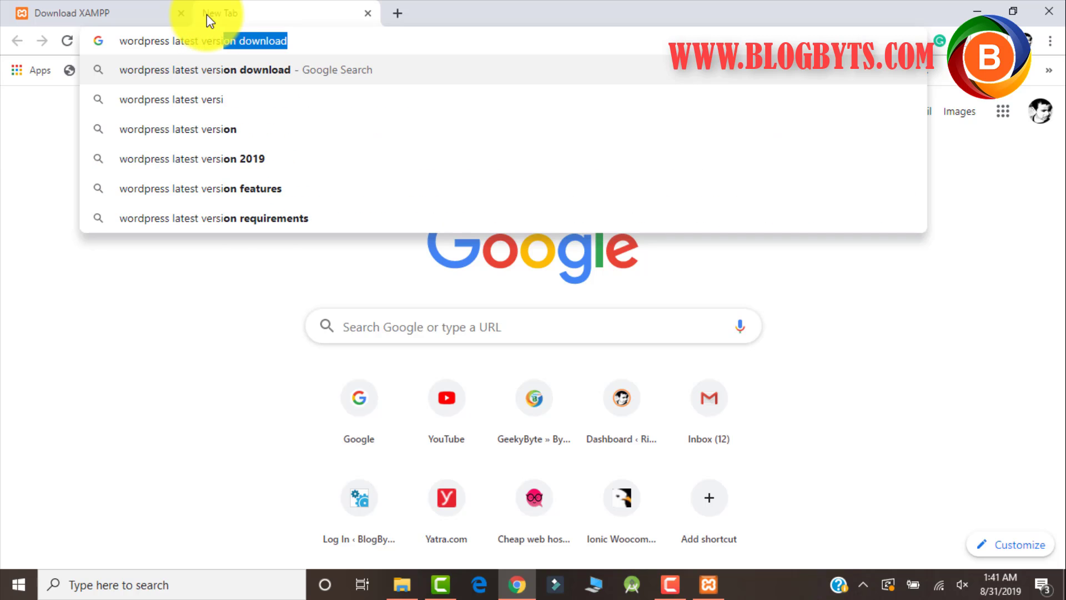
type("on download")
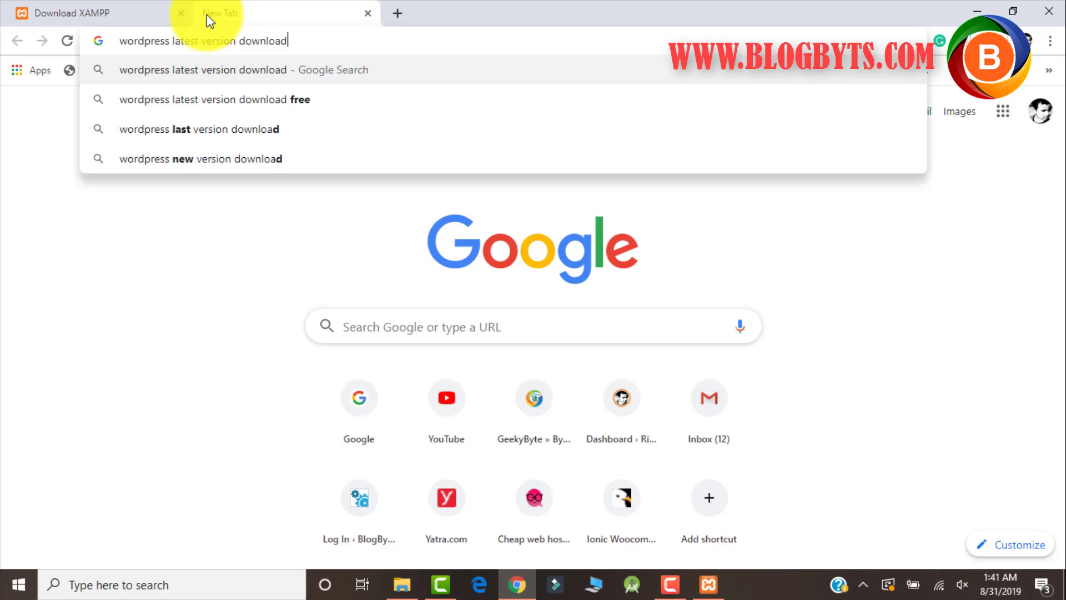
key("Return")
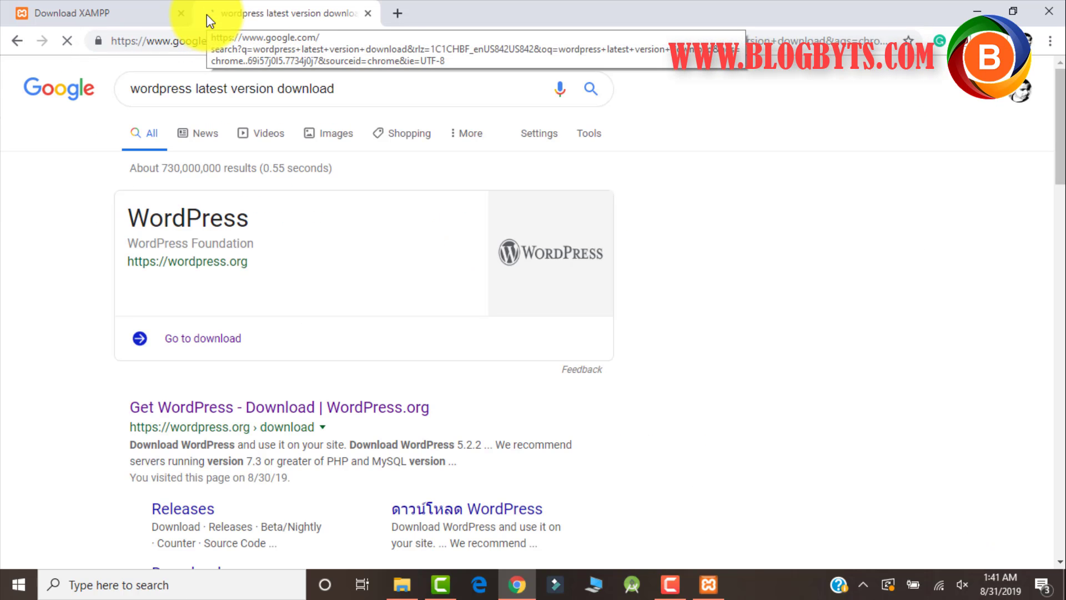
scroll(245, 409, "down", 1)
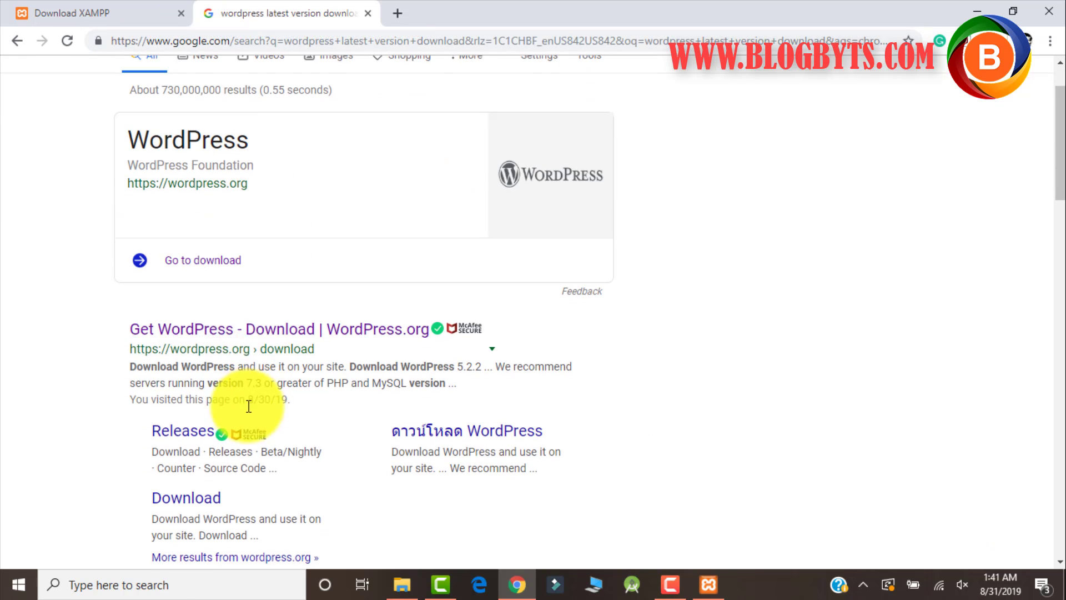
left_click(195, 339)
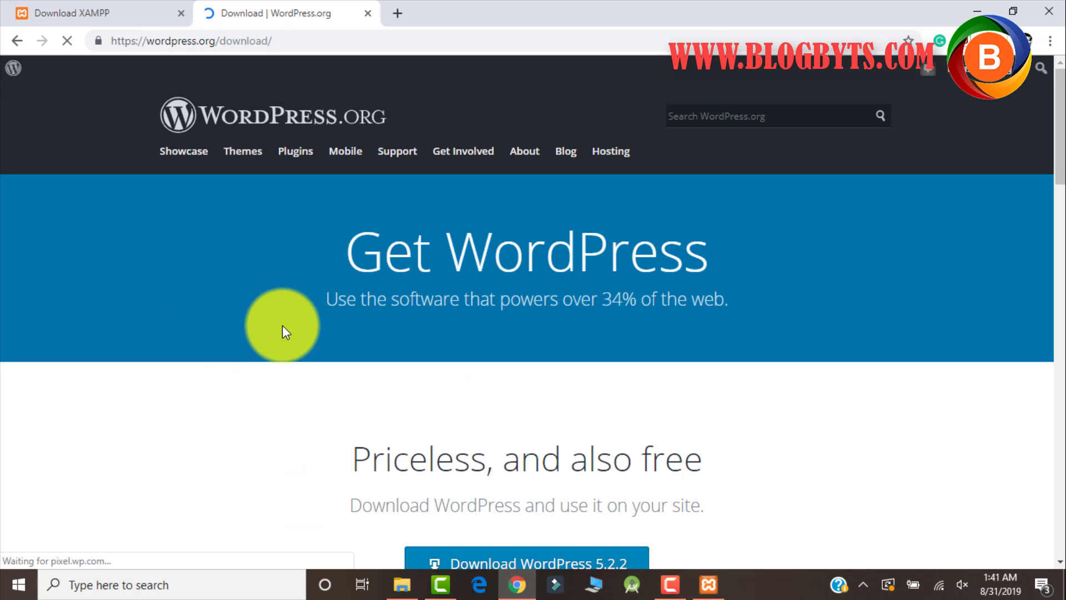
scroll(281, 328, "down", 2)
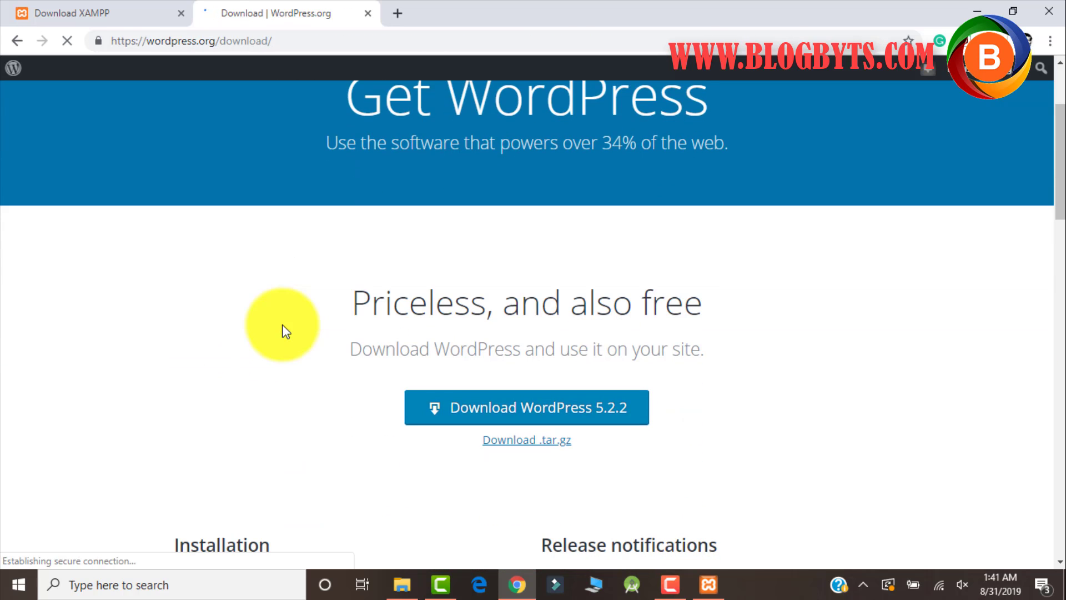
left_click(467, 407)
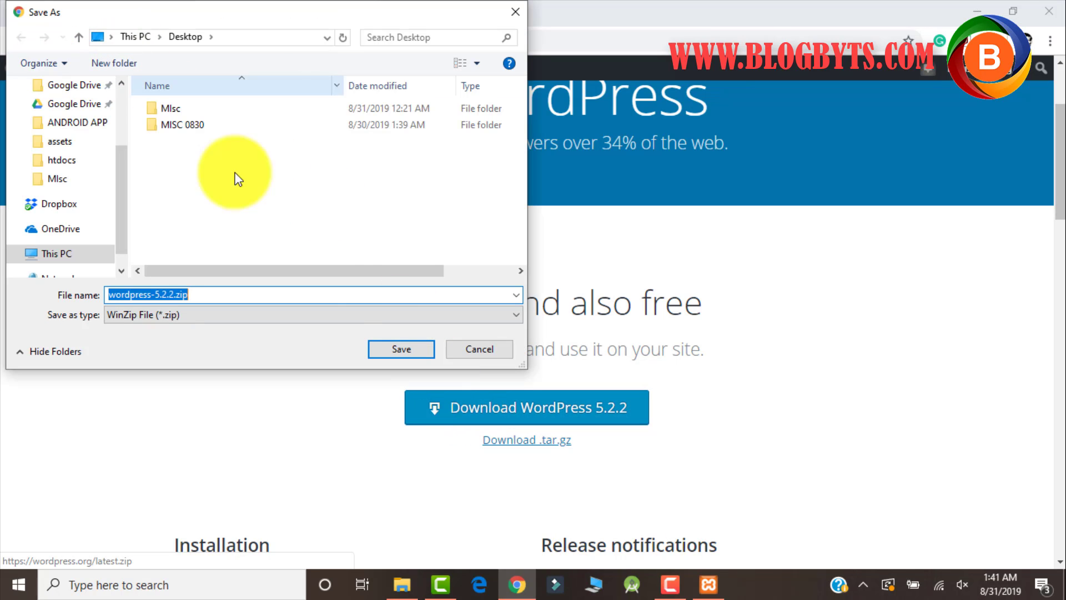
left_click(401, 348)
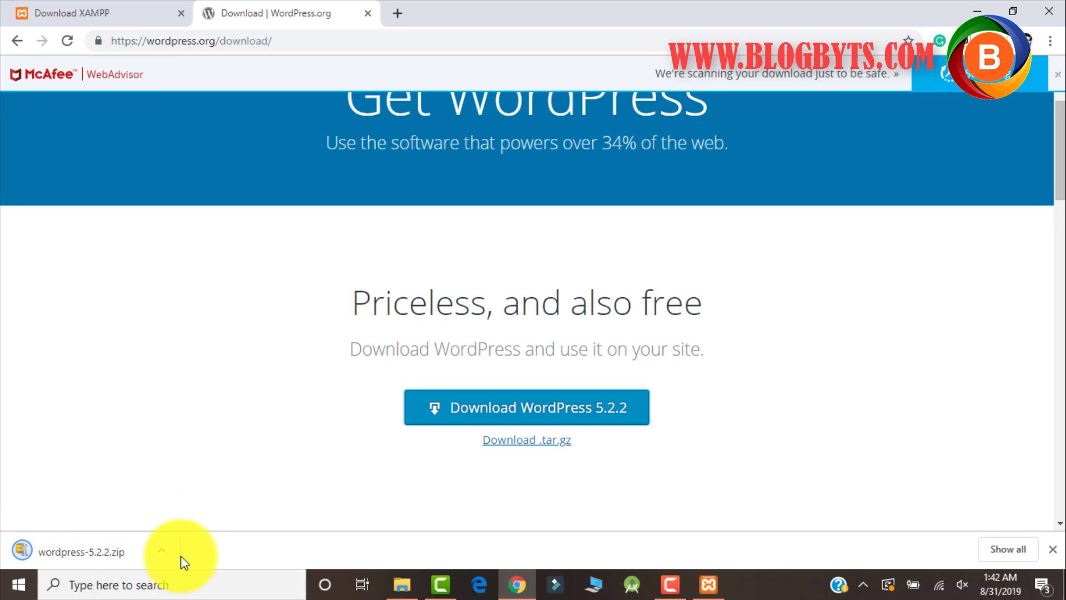
Open 7-Zip, extract wordpress-5.2.2.zip onto the Desktop, then close 7-Zip.
left_click(161, 583)
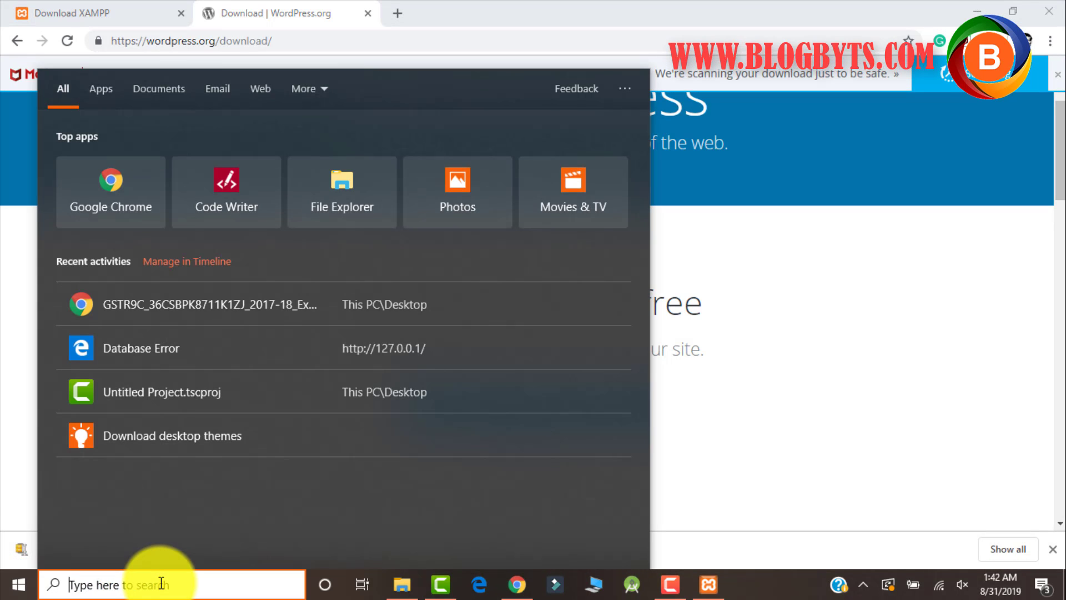
type("7 z")
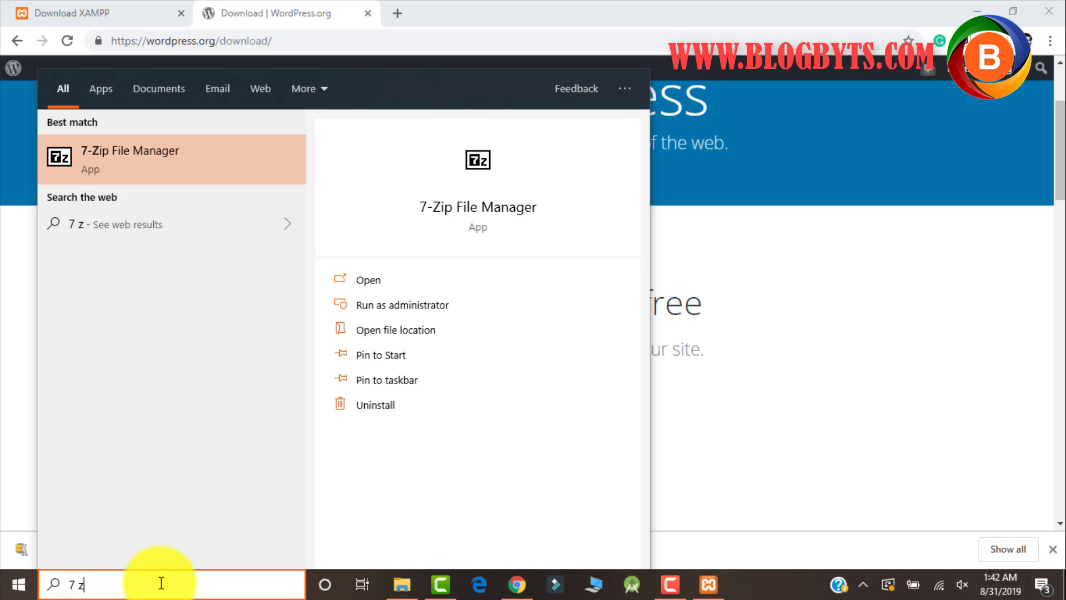
type("ip")
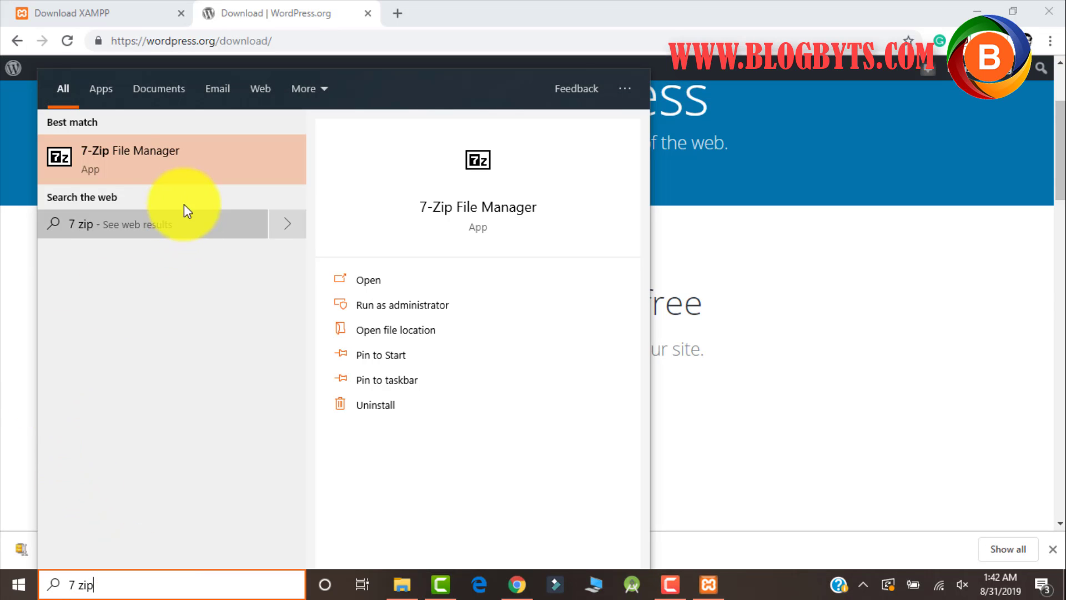
left_click(180, 166)
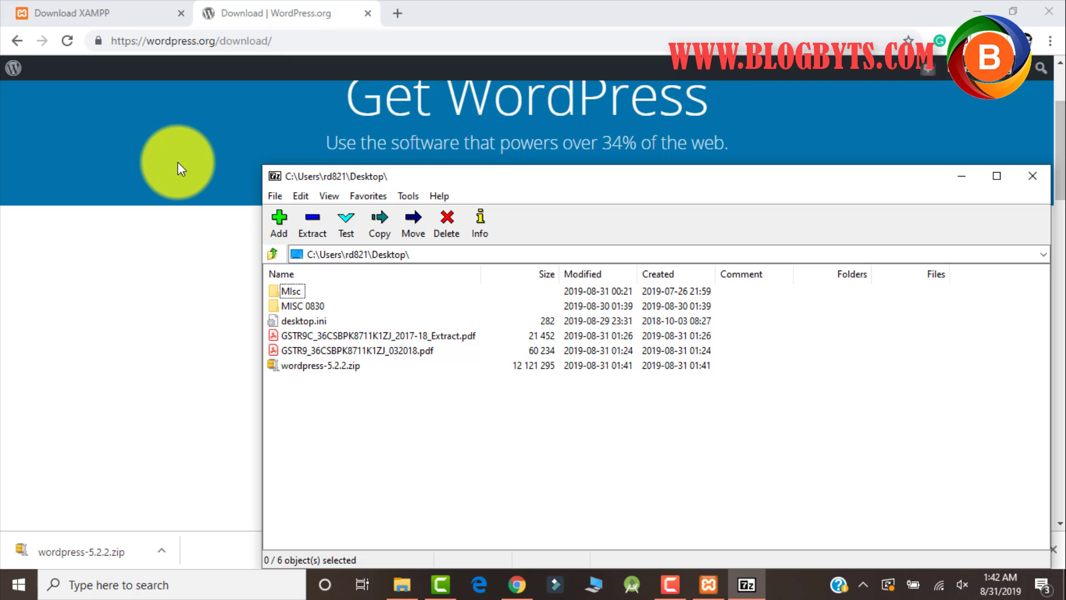
left_click(316, 366)
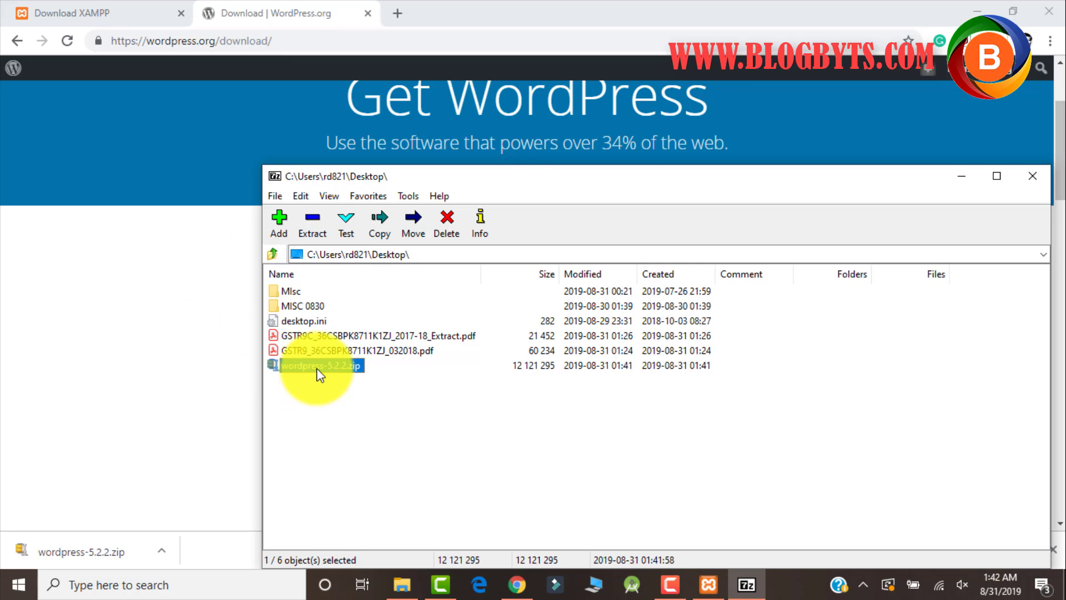
left_click(315, 221)
left_click(522, 397)
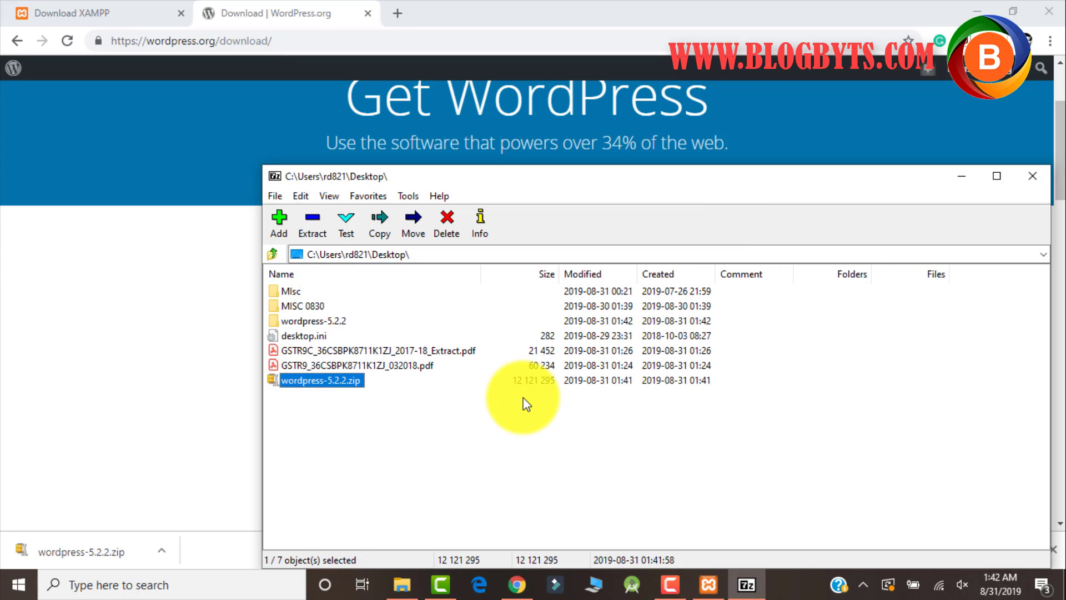
left_click(1033, 176)
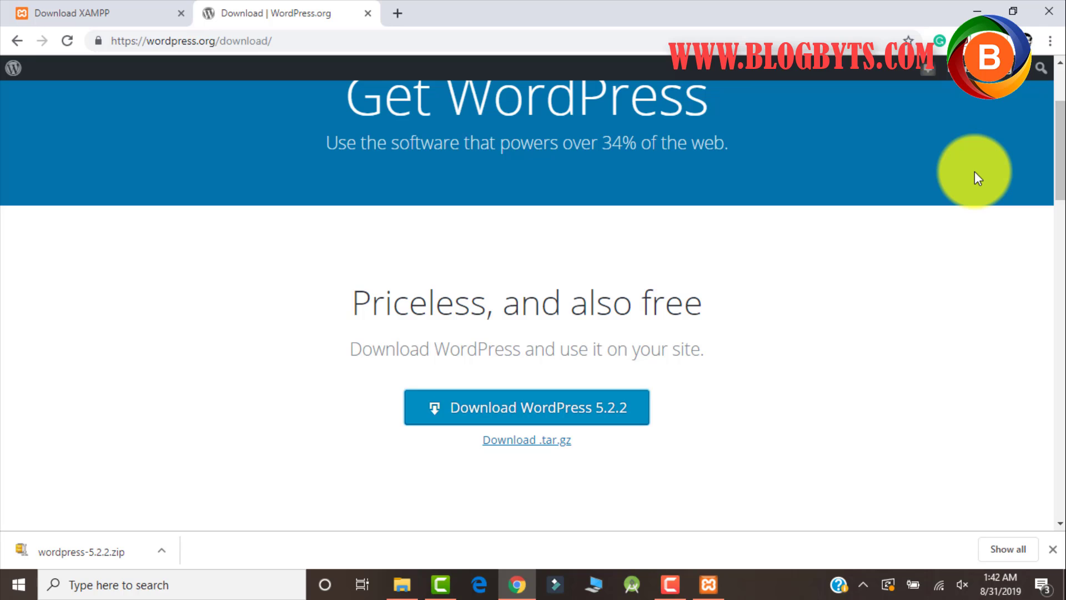
Select all 19 items in wordpress-5.2.2\wordpress and paste them into C:\xampp\htdocs.
key("super+d")
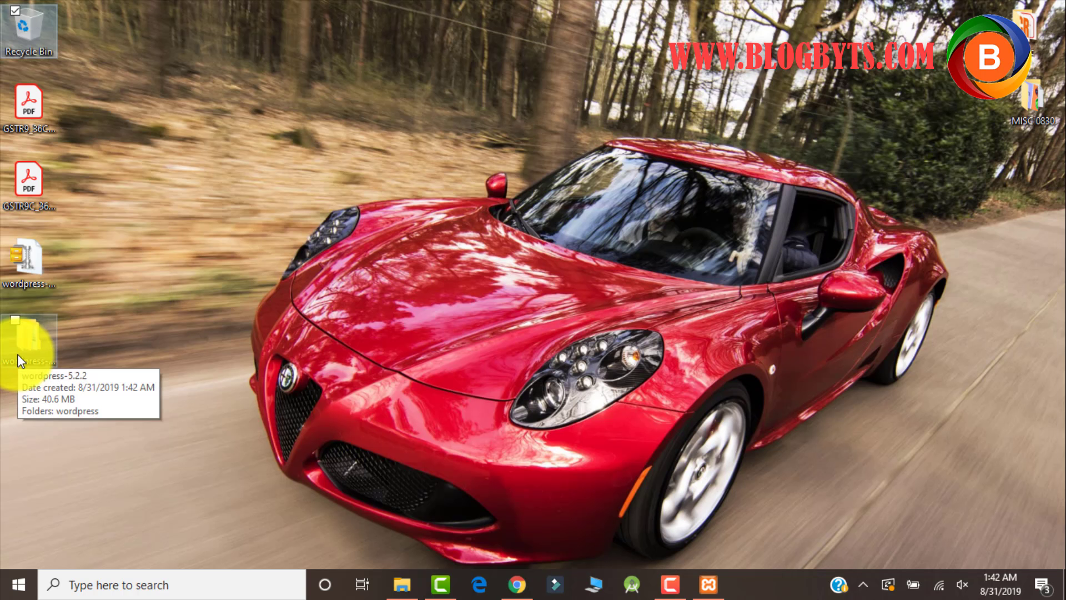
double_click(18, 354)
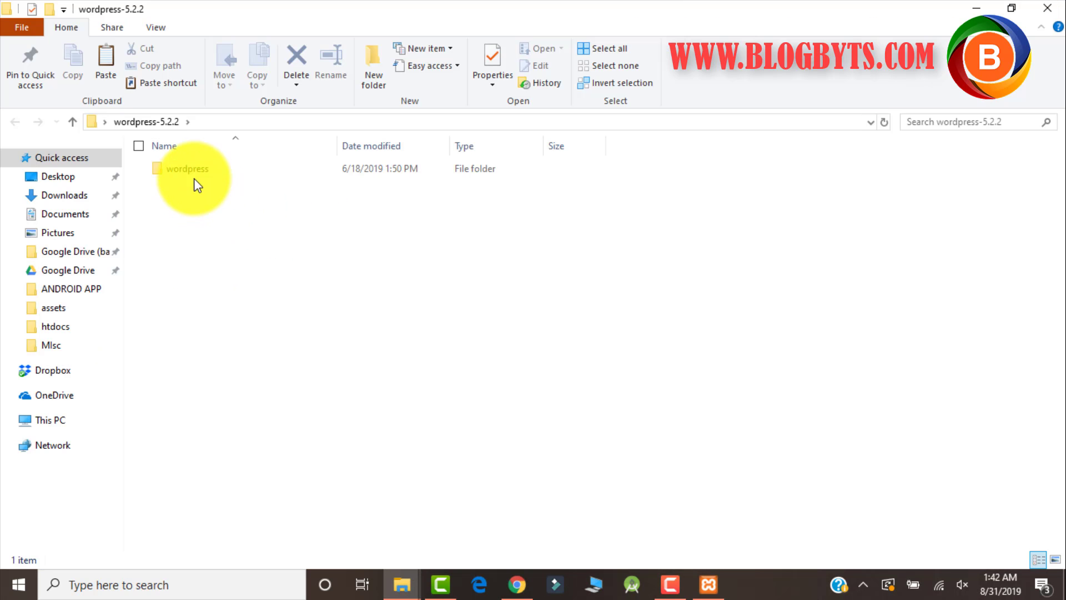
double_click(187, 173)
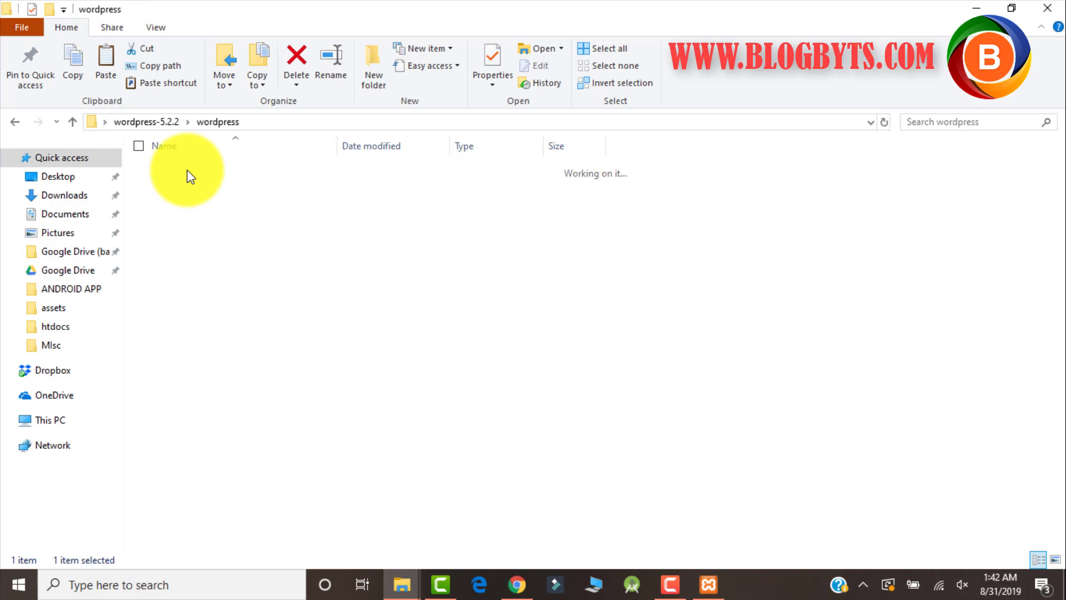
key("ctrl+a")
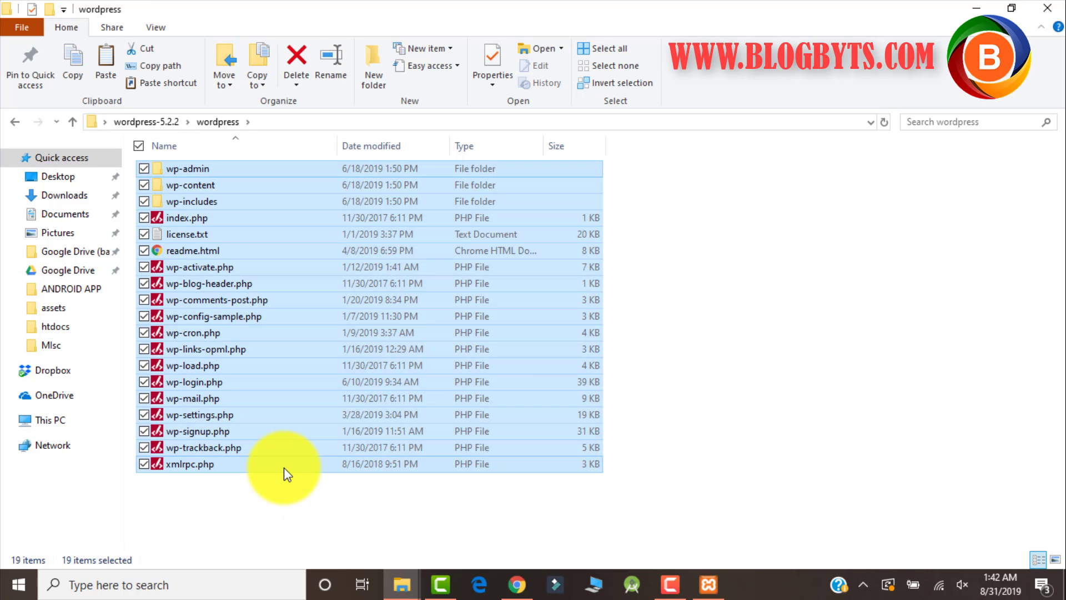
left_click(391, 588)
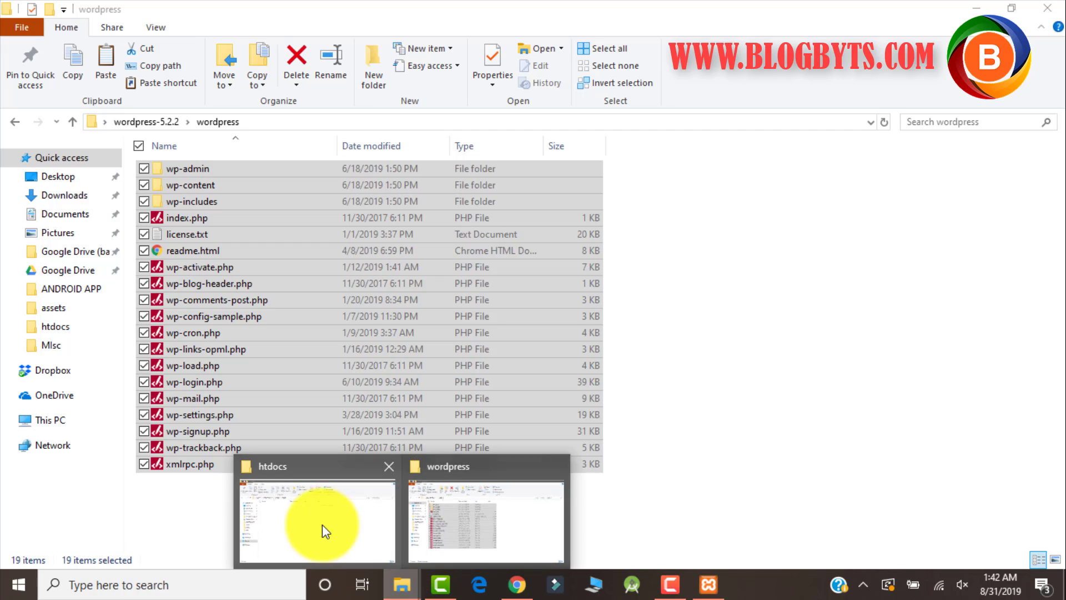
left_click(323, 524)
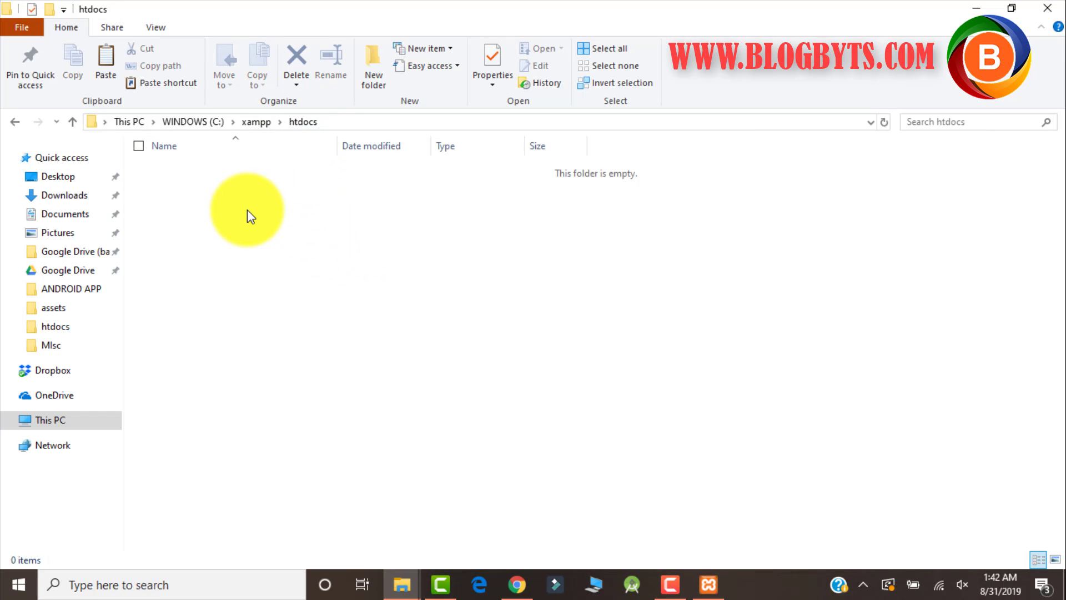
key("ctrl+v")
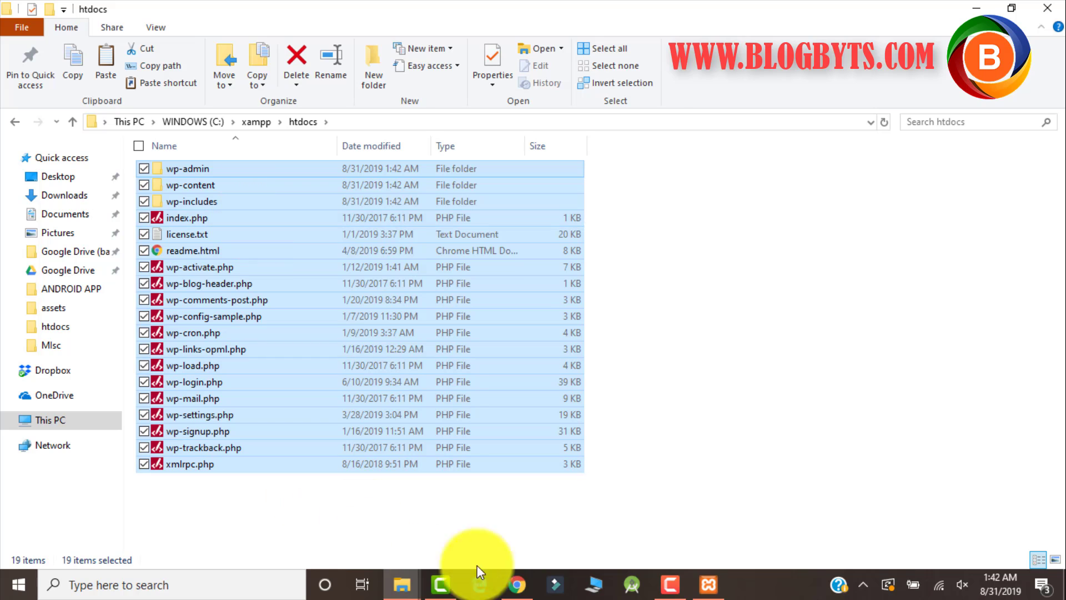
Open phpMyAdmin using the MySQL row's Admin button in XAMPP Control Panel.
left_click(708, 585)
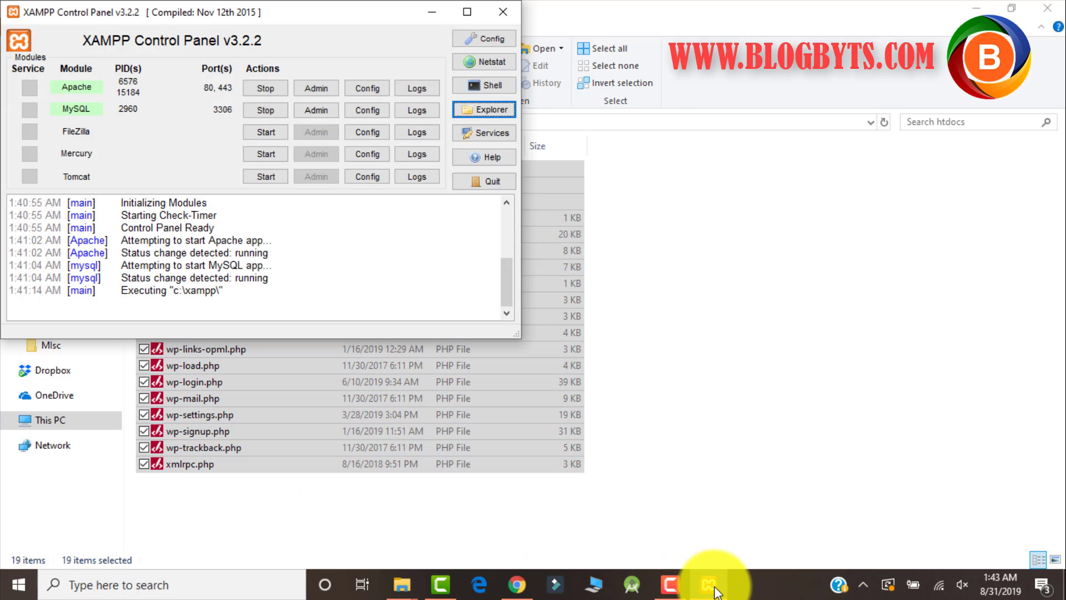
left_click(318, 110)
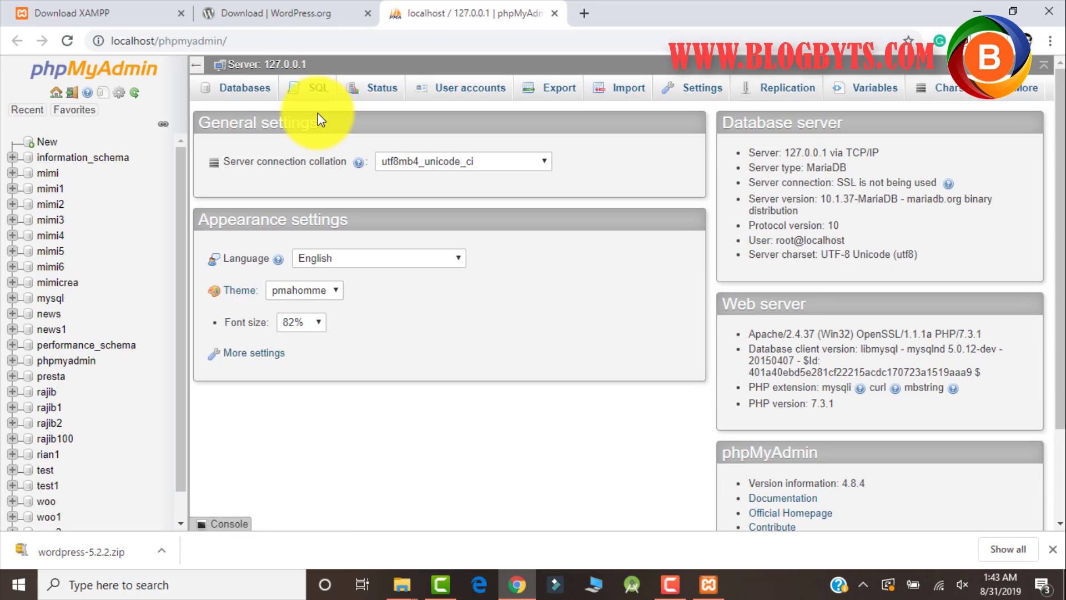
Create the database test2 and view its Privileges page showing the root user accounts.
left_click(46, 146)
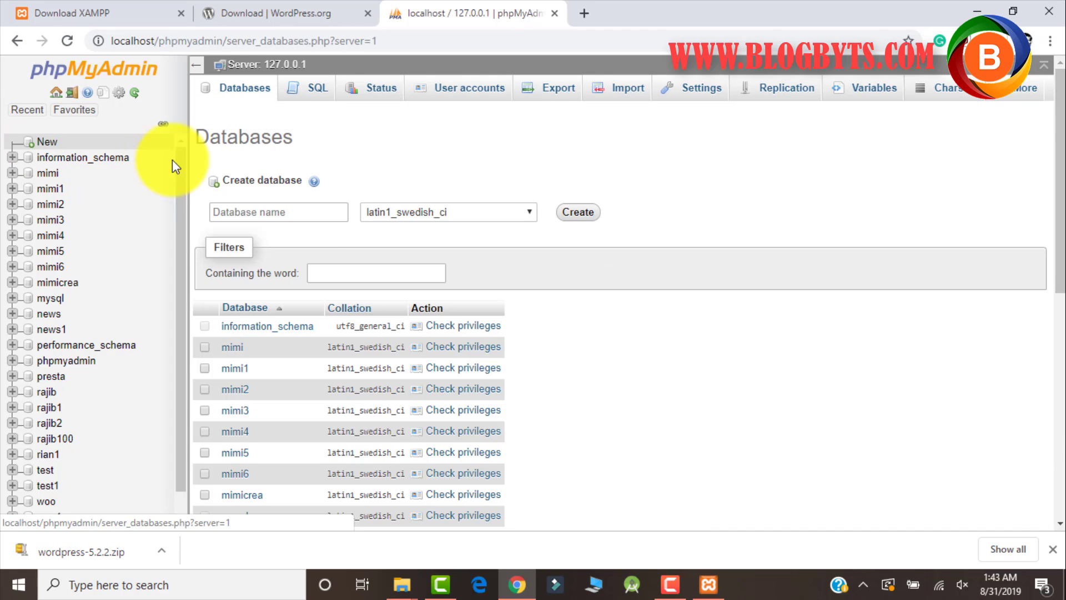
left_click(296, 216)
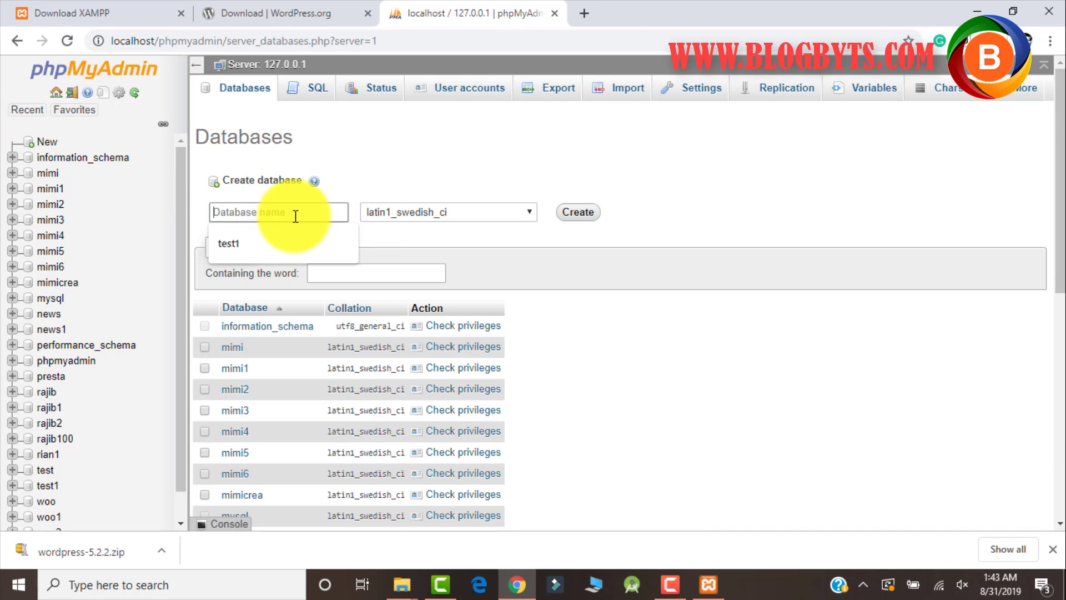
type("test")
type("2")
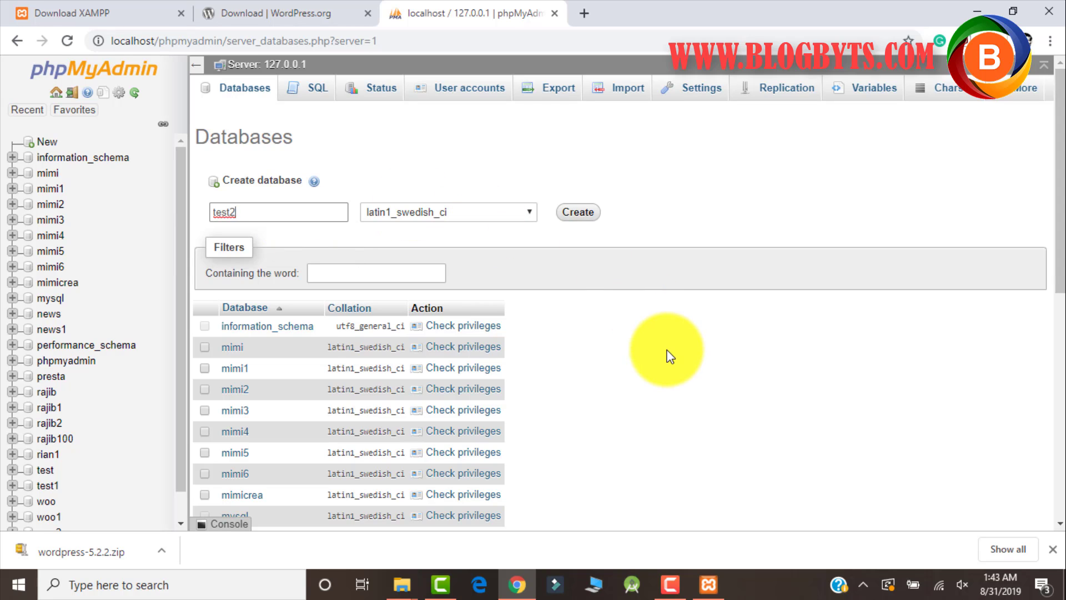
left_click(667, 350)
left_click(571, 220)
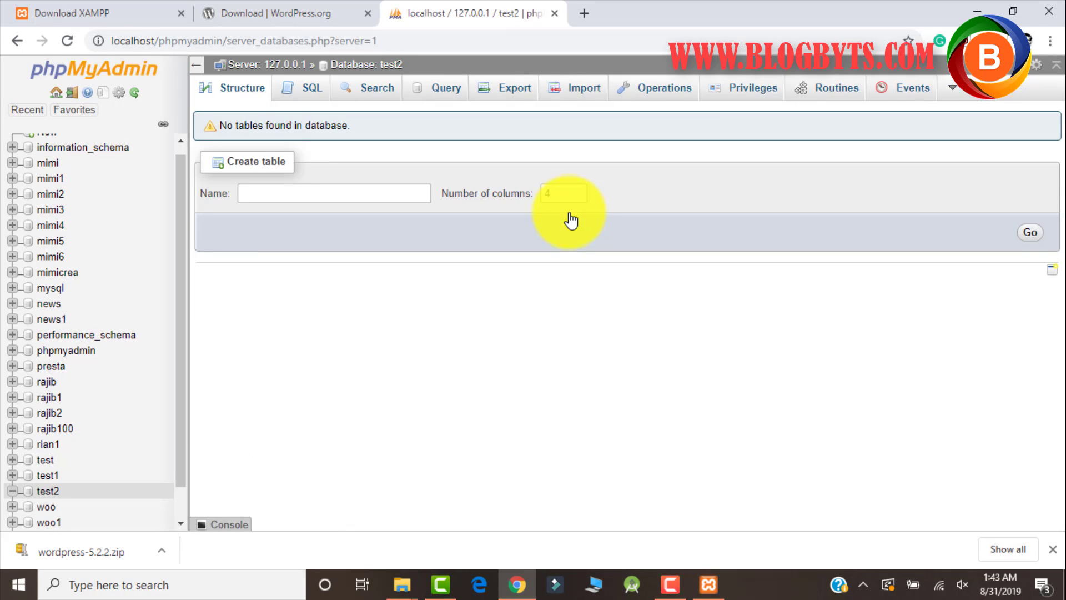
left_click(729, 97)
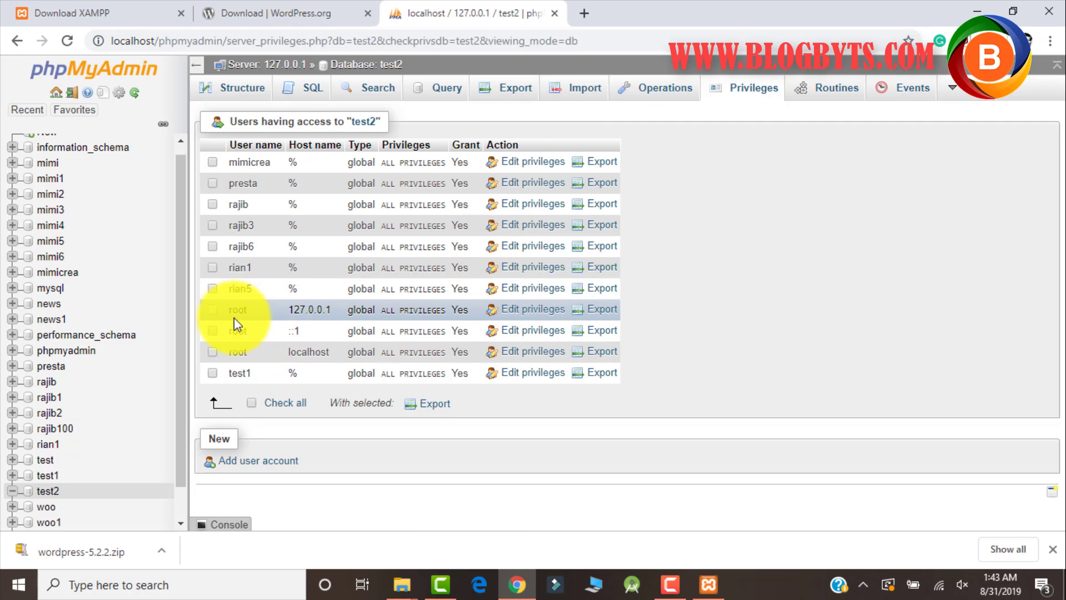
left_click_drag(225, 311, 586, 306)
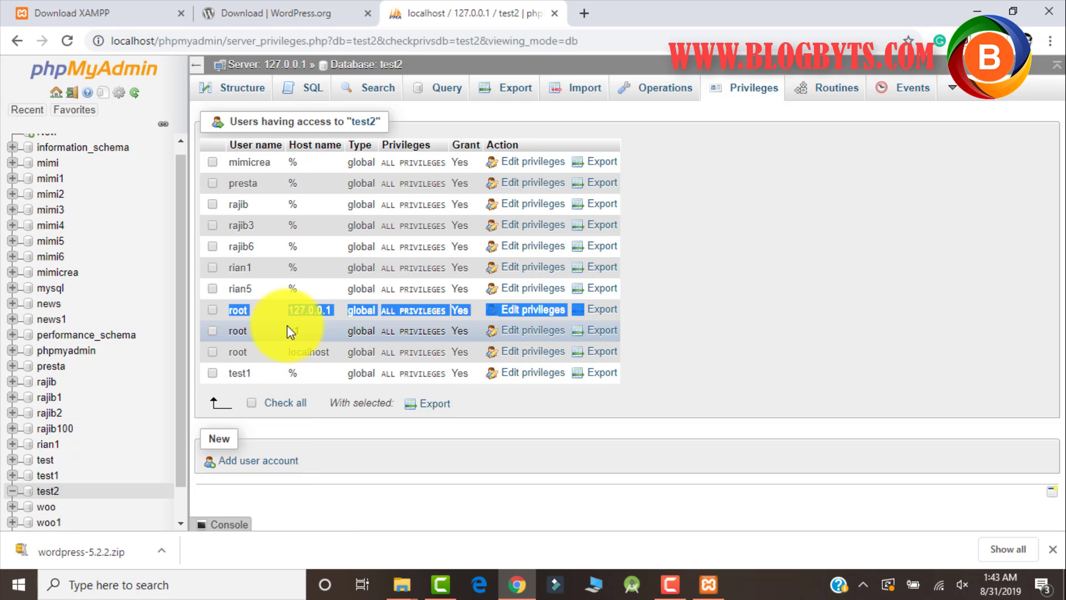
Close the wordpress folder window and rename htdocs' wp-config-sample.php to wp-config.php.
left_click(409, 590)
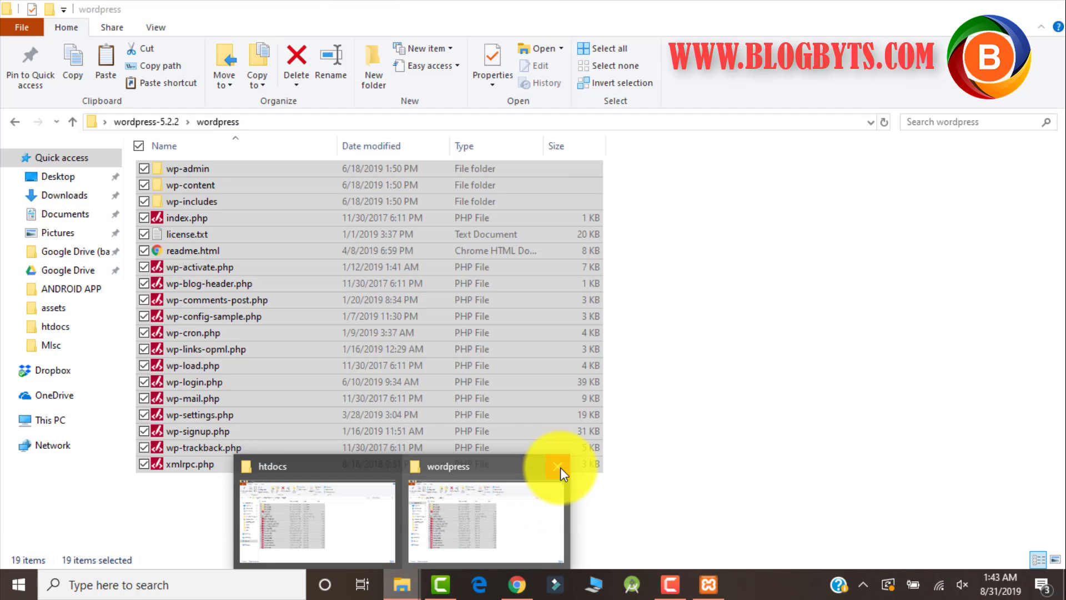
left_click(560, 470)
left_click(402, 501)
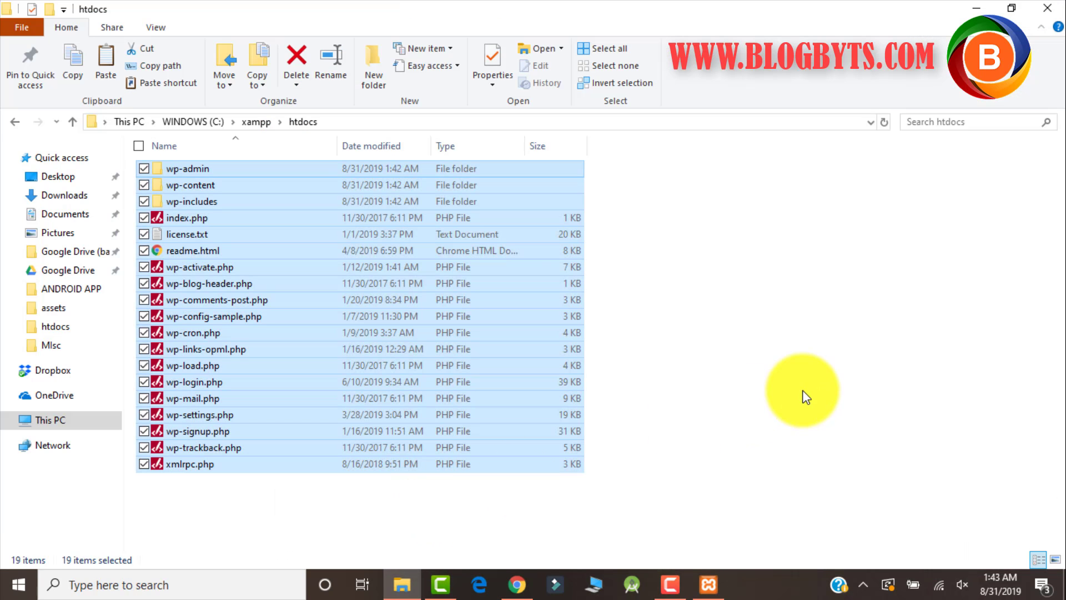
left_click(803, 392)
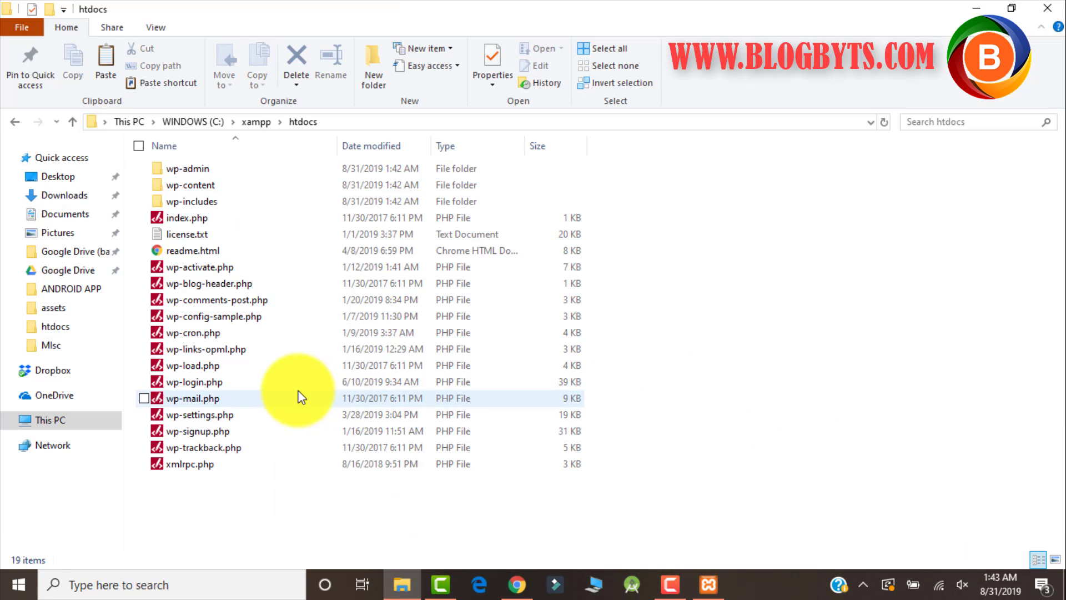
left_click(228, 315)
right_click(228, 316)
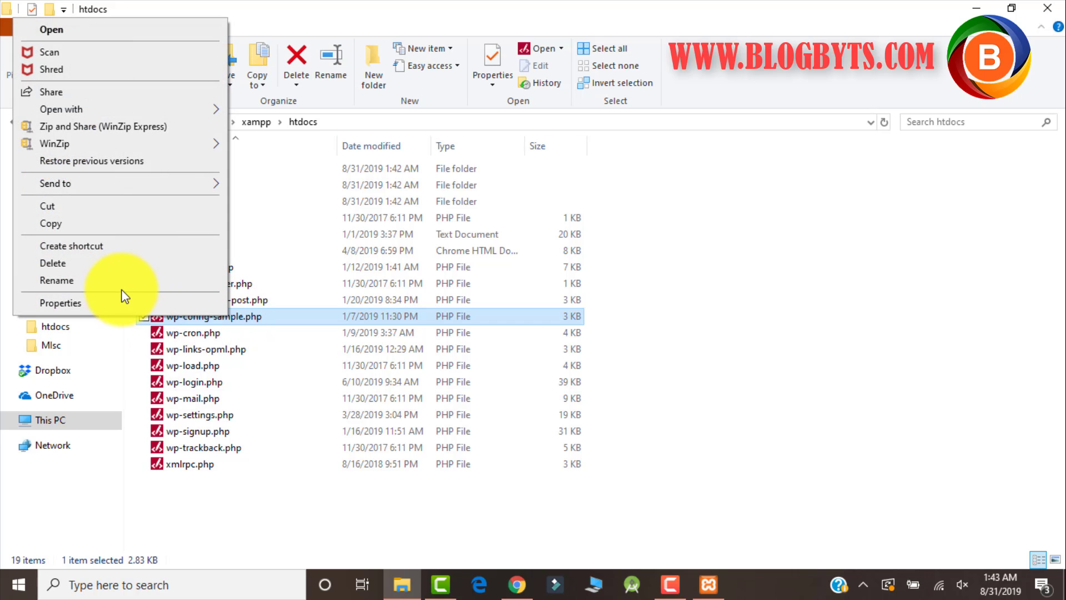
left_click(122, 282)
left_click(245, 316)
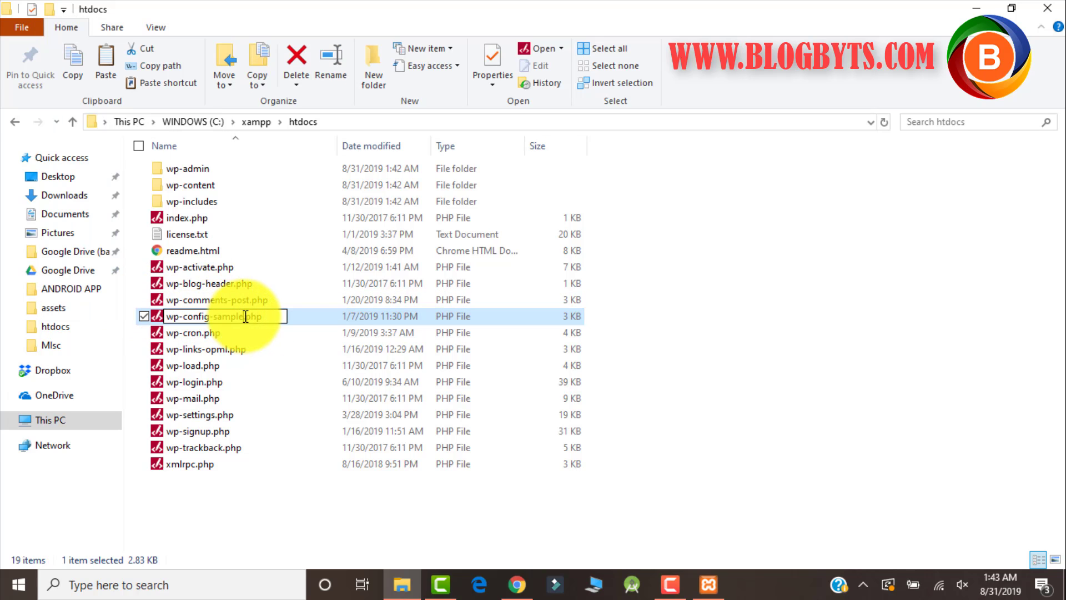
key("BackSpace")
key("BackSpace")
key("BackSpace")
key("BackSpace")
key("BackSpace")
key("BackSpace")
key("BackSpace")
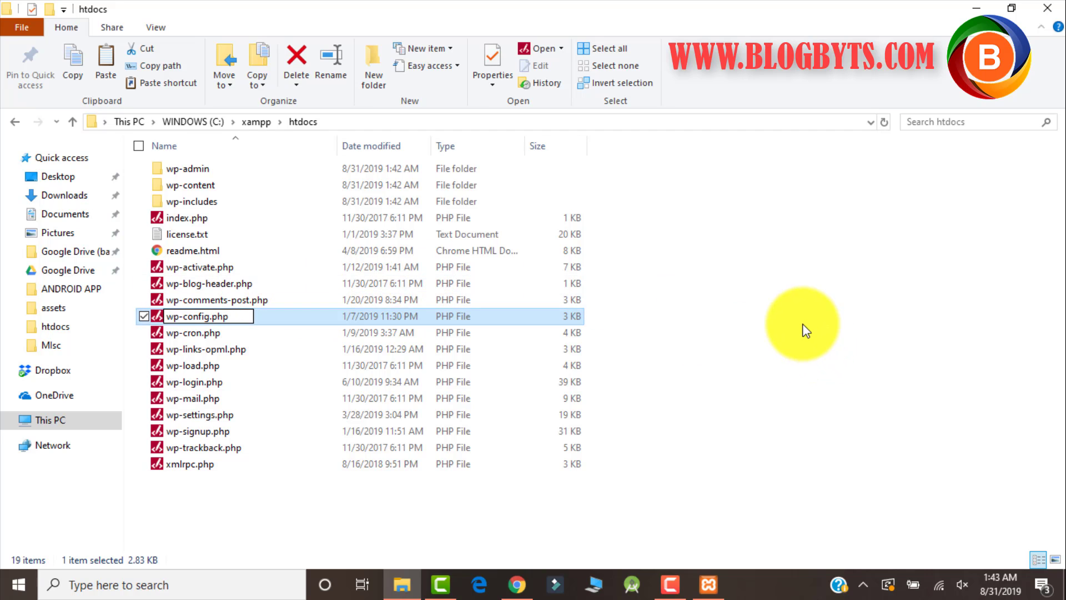
key("Return")
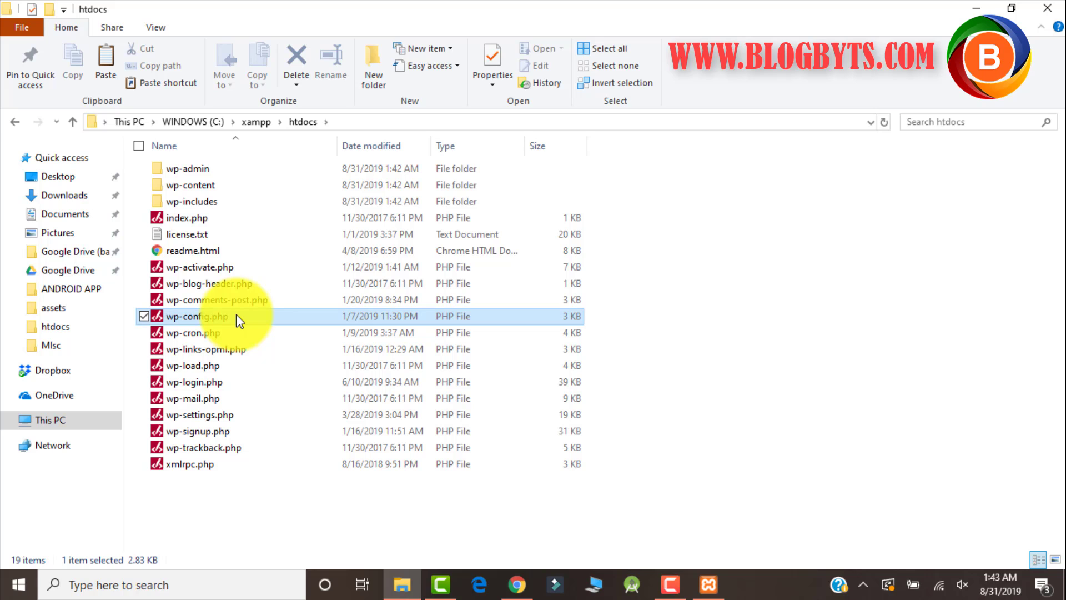
In wp-config.php, set DB_NAME to test2, DB_USER to root, and leave DB_PASSWORD empty.
double_click(237, 316)
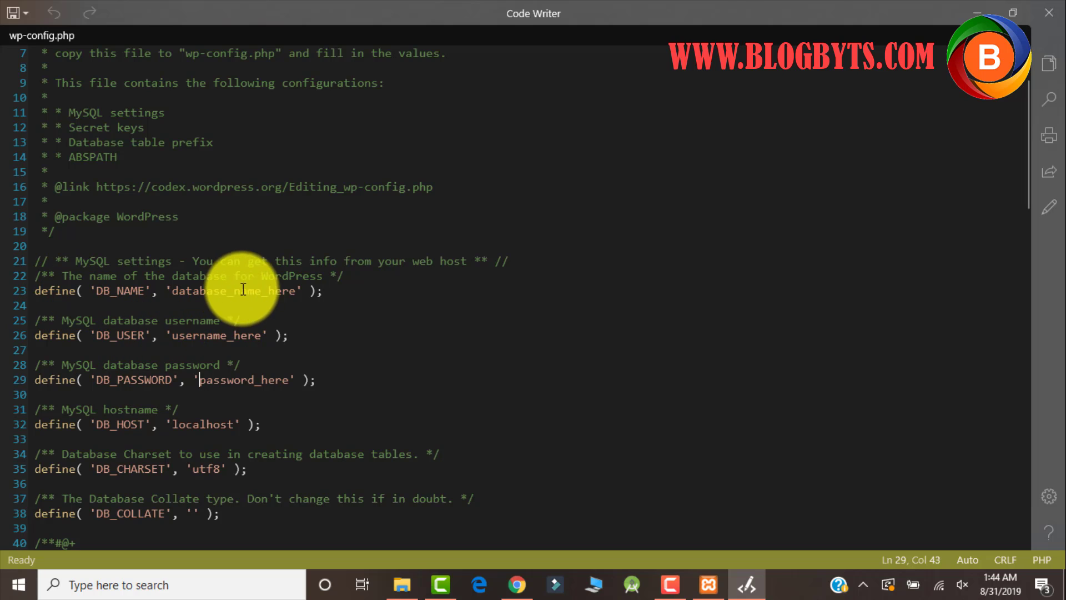
left_click(296, 290)
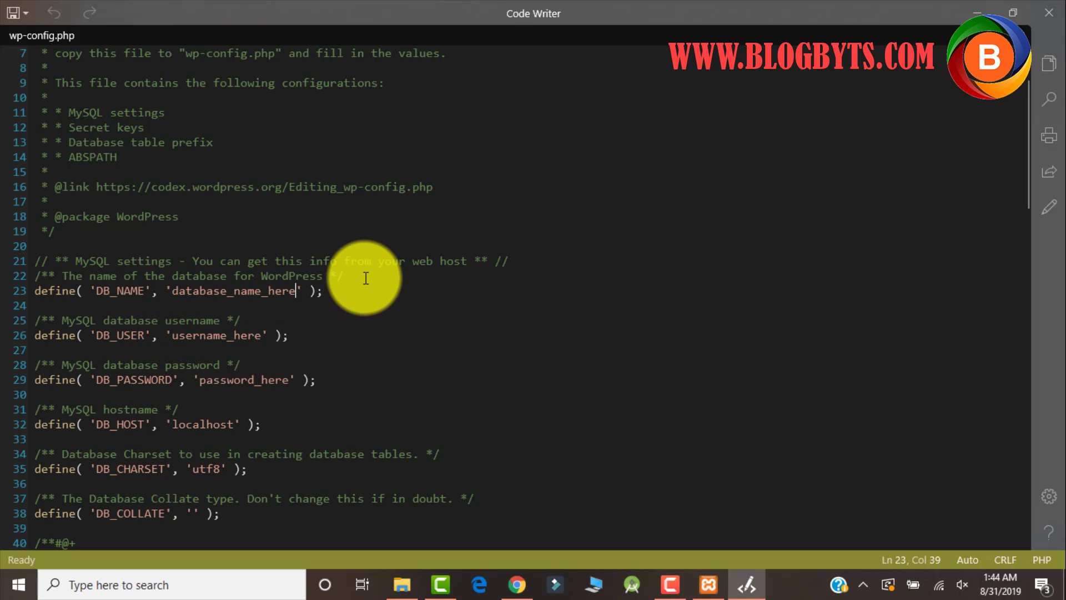
key("BackSpace")
key("BackSpace")
key("BackSpace")
key("BackSpace")
key("BackSpace")
key("BackSpace")
key("BackSpace")
key("BackSpace")
key("BackSpace")
key("BackSpace")
key("BackSpace")
key("BackSpace")
key("BackSpace")
key("BackSpace")
key("BackSpace")
key("BackSpace")
key("BackSpace")
key("BackSpace")
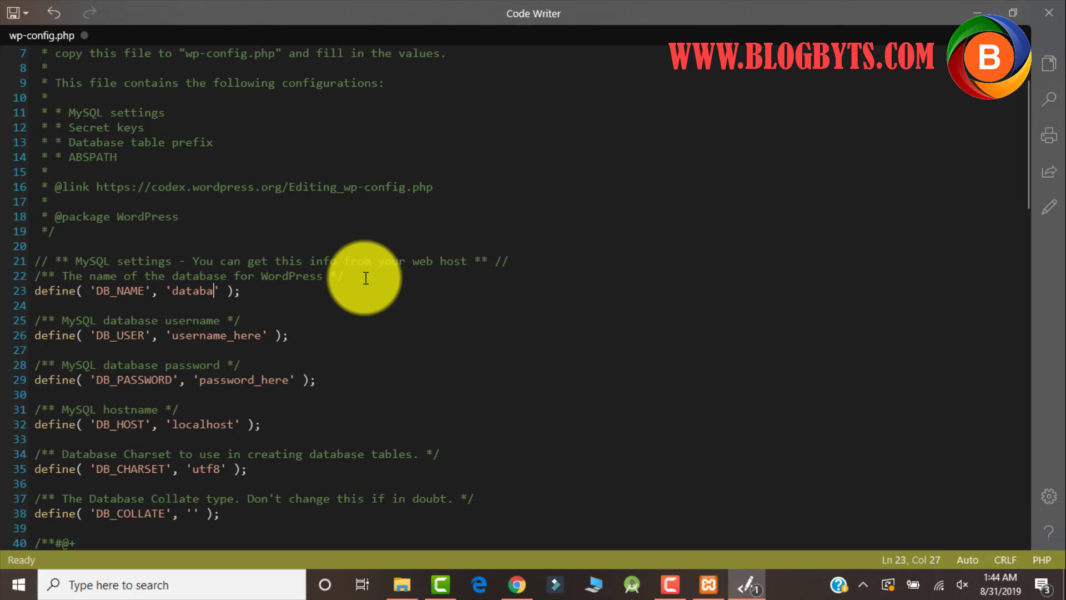
type("test2")
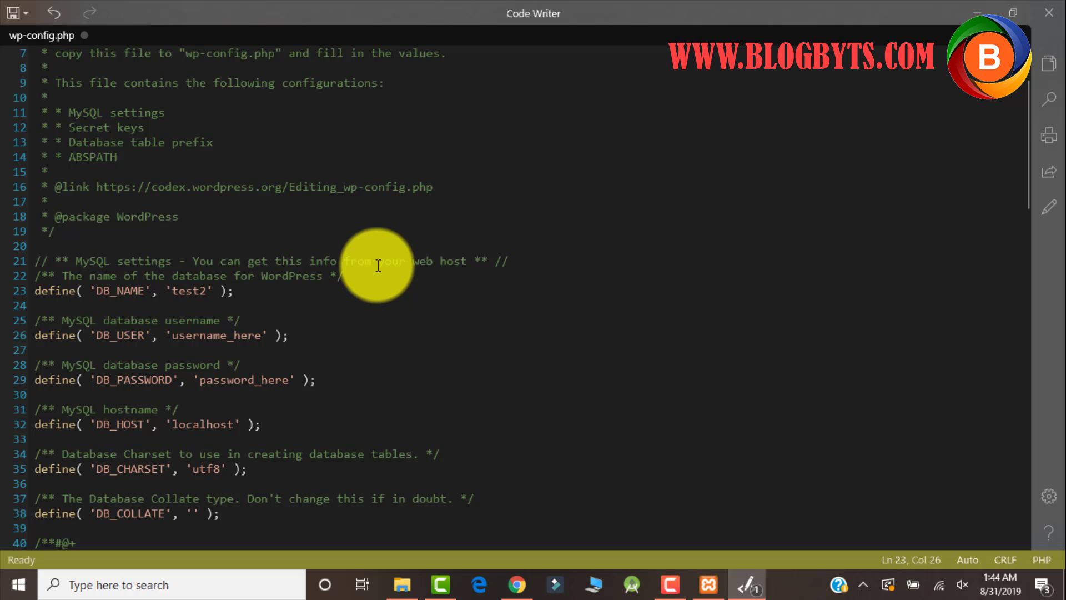
left_click(264, 335)
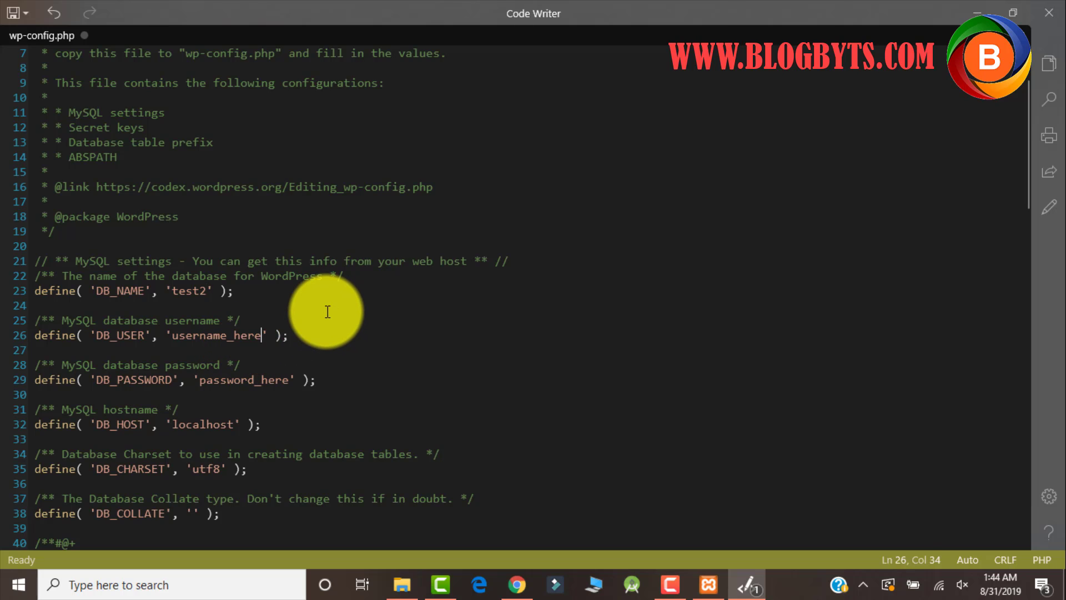
key("BackSpace")
key("BackSpace")
key("BackSpace")
key("BackSpace")
key("BackSpace")
key("BackSpace")
key("BackSpace")
key("BackSpace")
key("BackSpace")
key("BackSpace")
key("BackSpace")
key("BackSpace")
key("BackSpace")
type("root")
left_click(282, 378)
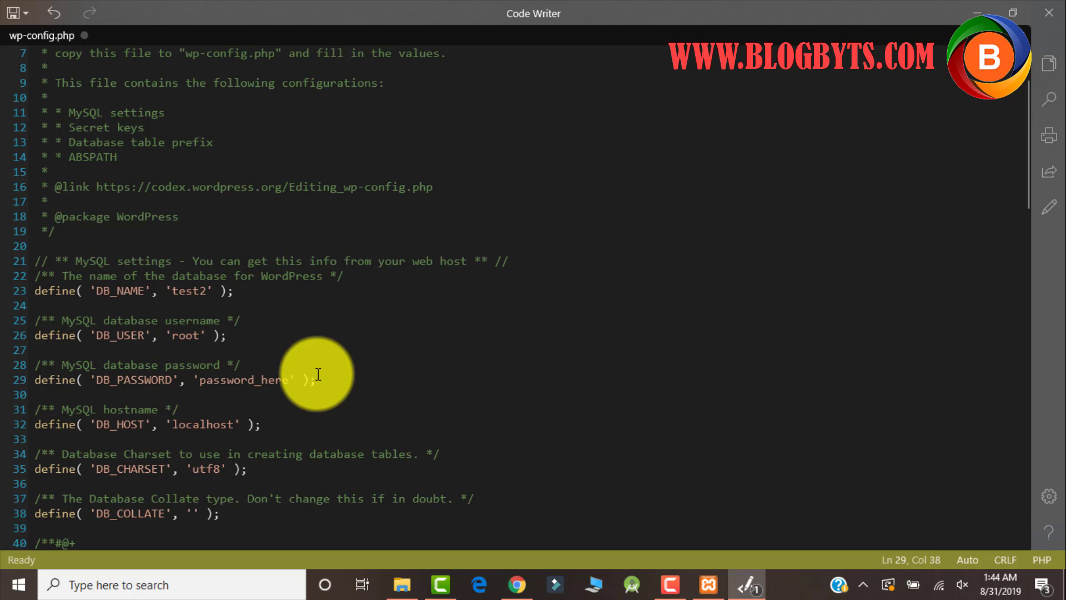
key("BackSpace")
key("BackSpace")
key("BackSpace")
key("BackSpace")
key("BackSpace")
key("BackSpace")
key("BackSpace")
key("BackSpace")
key("BackSpace")
key("BackSpace")
key("BackSpace")
key("BackSpace")
key("BackSpace")
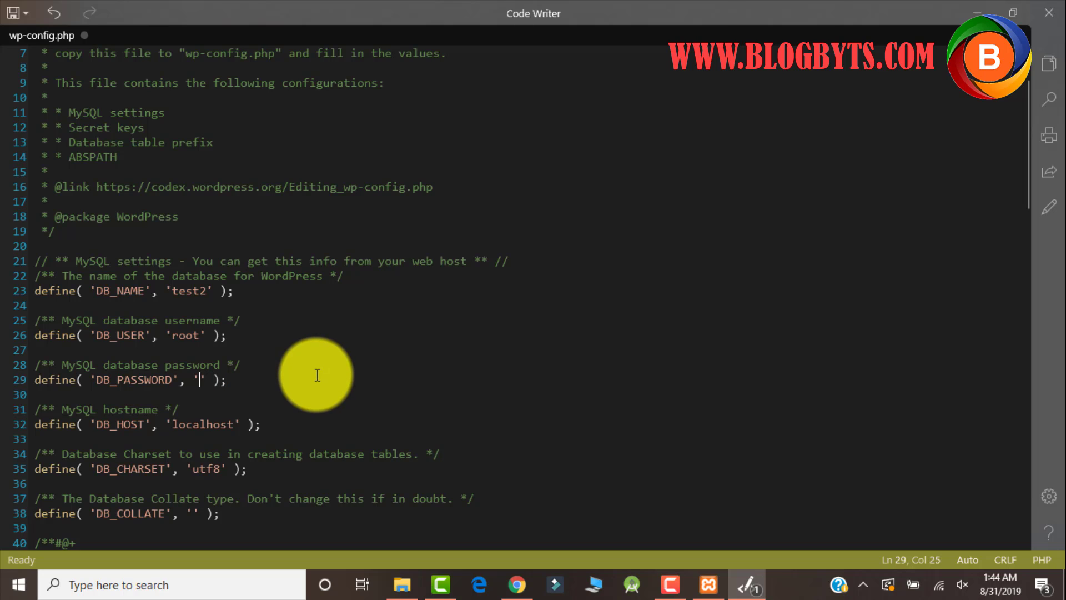
left_click(317, 375)
Save wp-config.php and close Code Writer, returning to the htdocs folder.
left_click(17, 15)
left_click(22, 68)
left_click(14, 12)
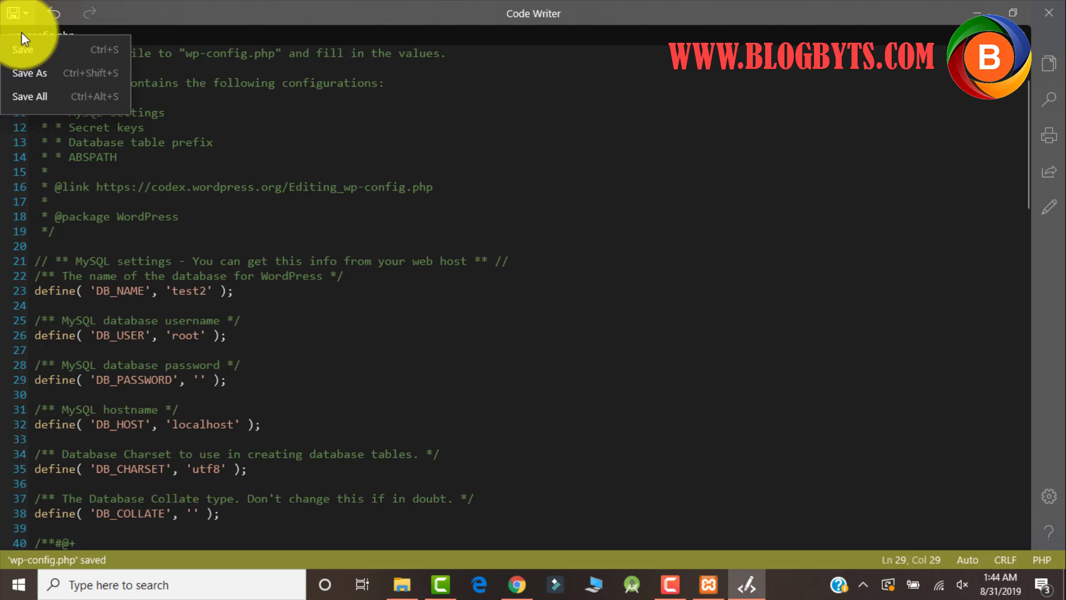
left_click(530, 13)
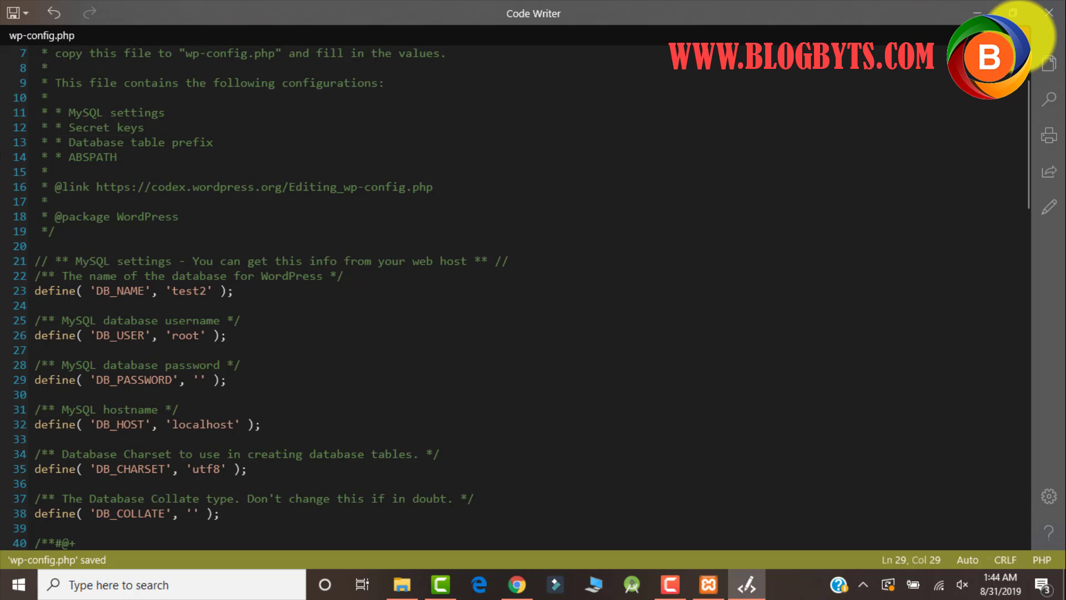
left_click(1049, 12)
left_click(1049, 13)
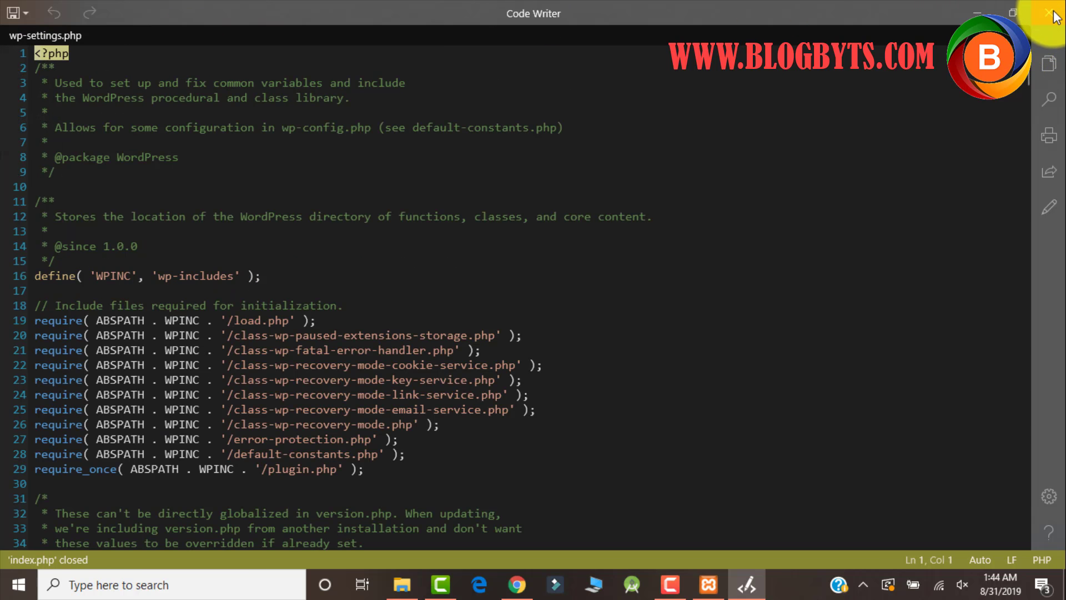
left_click(1049, 12)
left_click(722, 228)
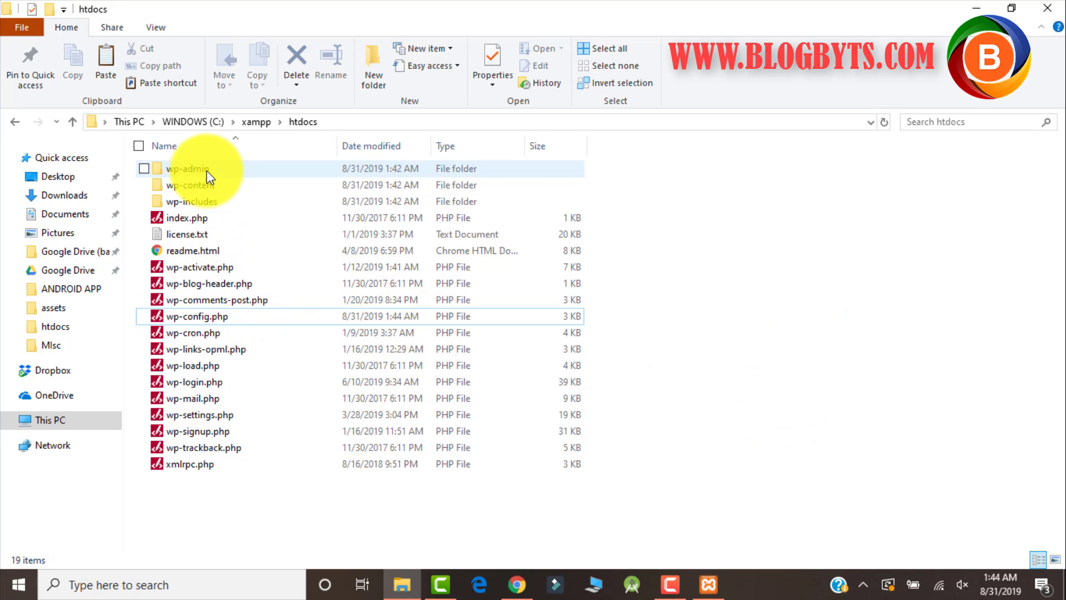
Load 127.0.0.1 in a new Chrome tab and continue the installer in English (United States).
left_click(522, 586)
left_click(584, 12)
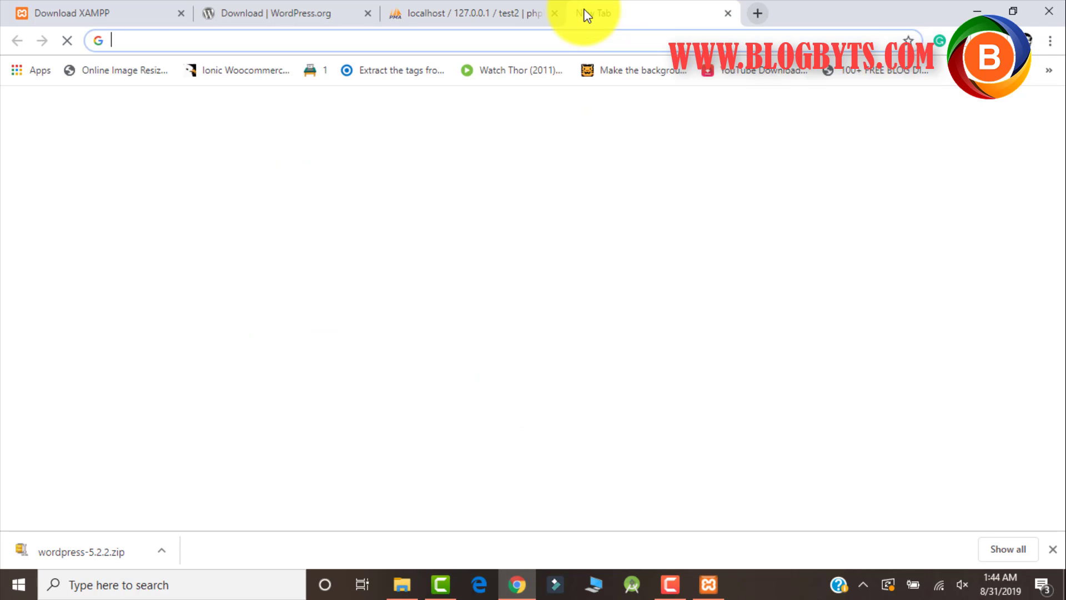
type("127.")
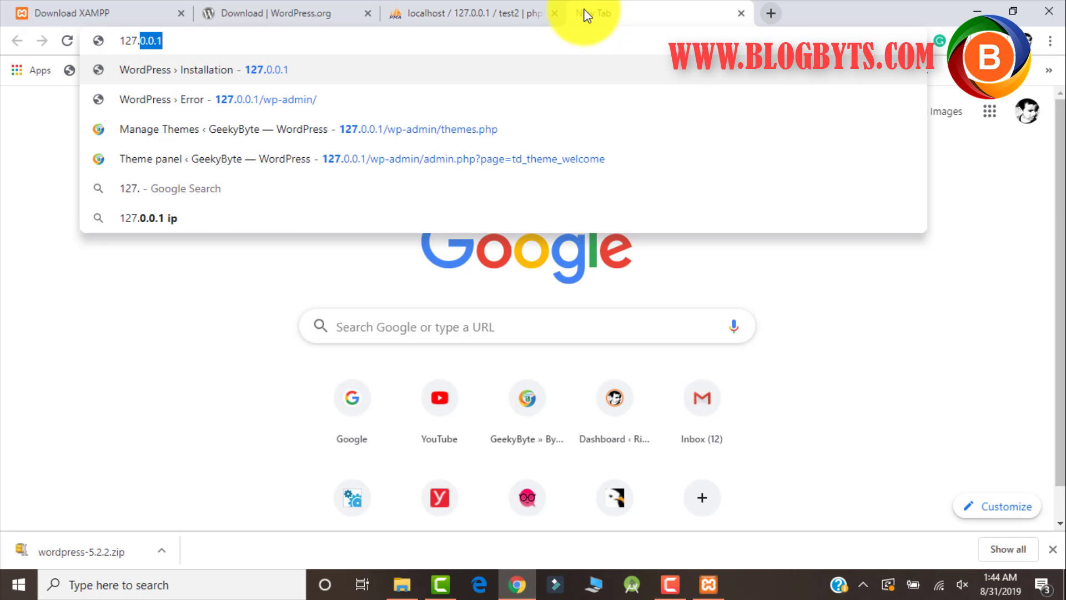
type("0.0.1")
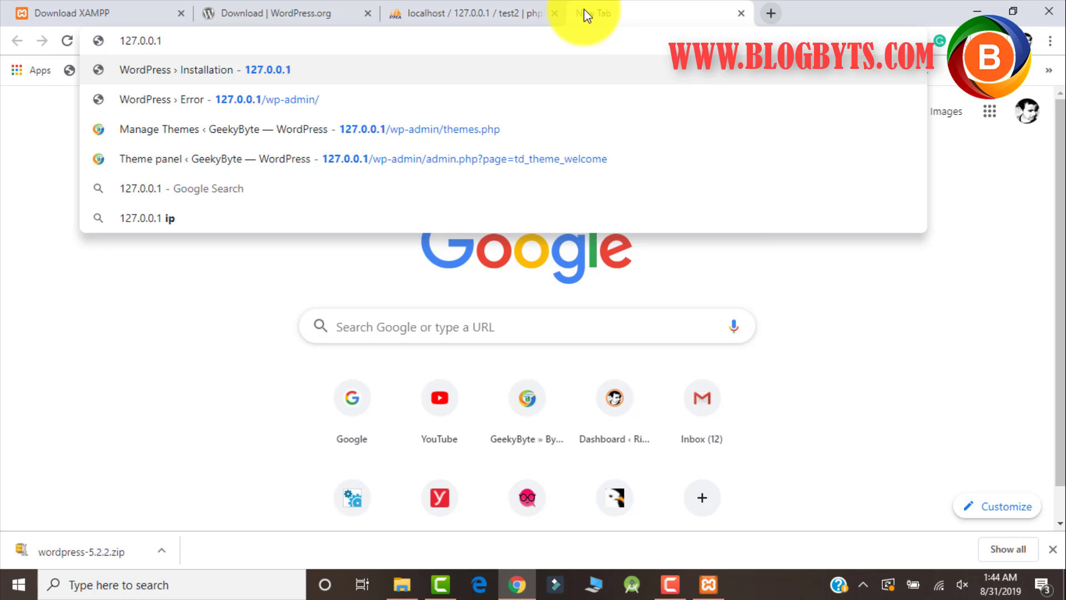
key("Return")
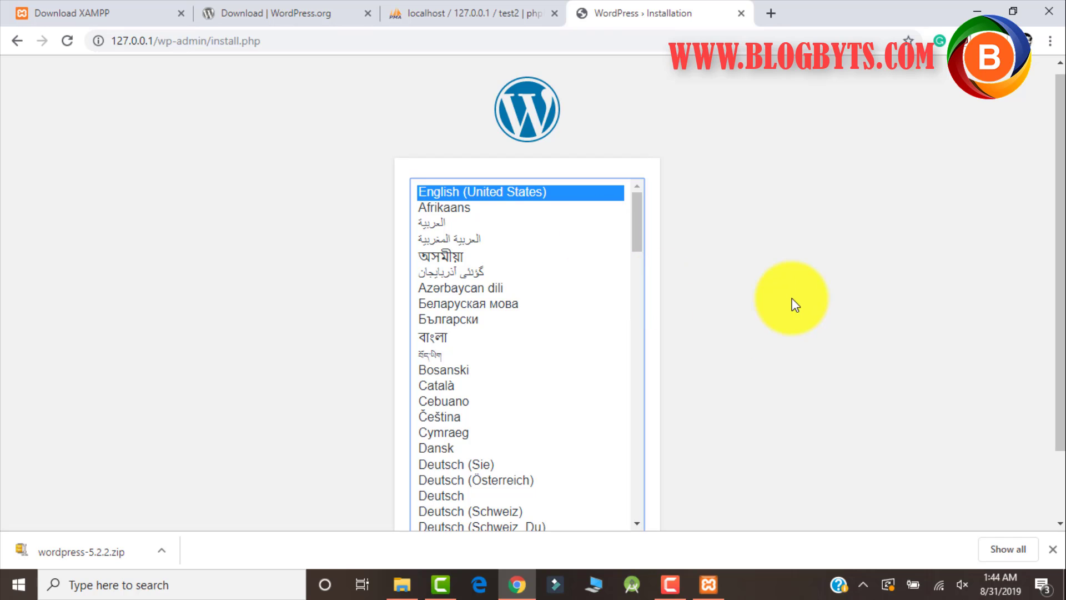
scroll(794, 303, "down", 2)
left_click(616, 483)
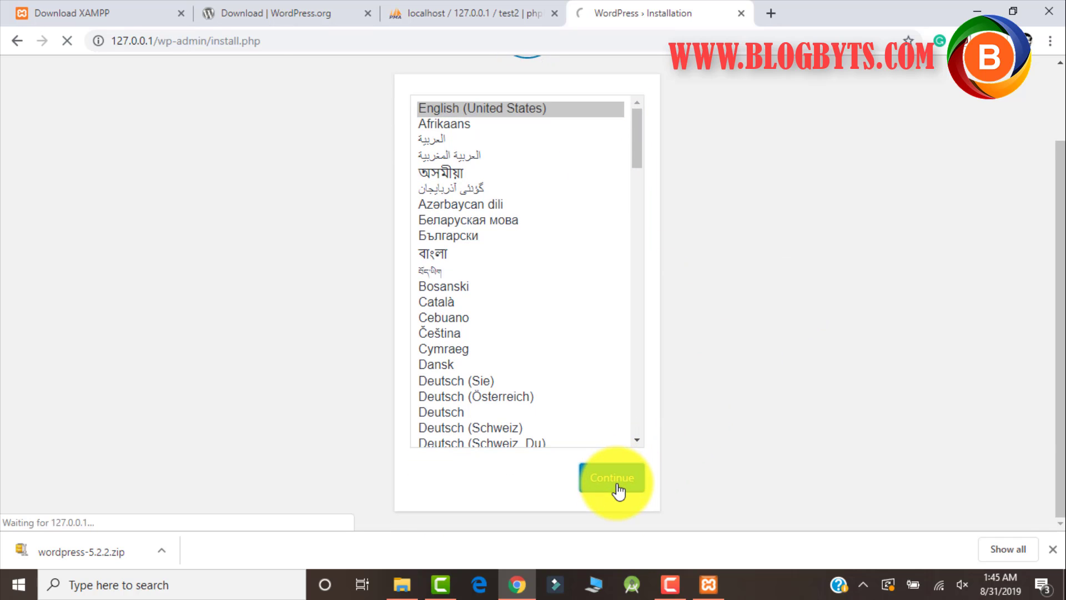
Enter 'My site' as the Site Title and fill in the admin username.
scroll(590, 290, "down", 3)
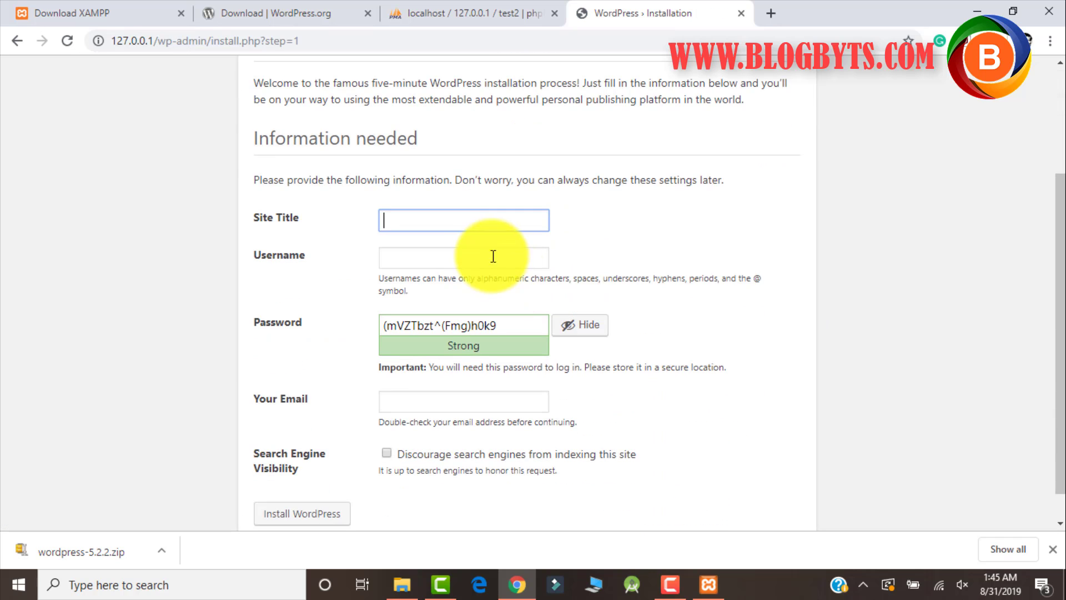
type("My site")
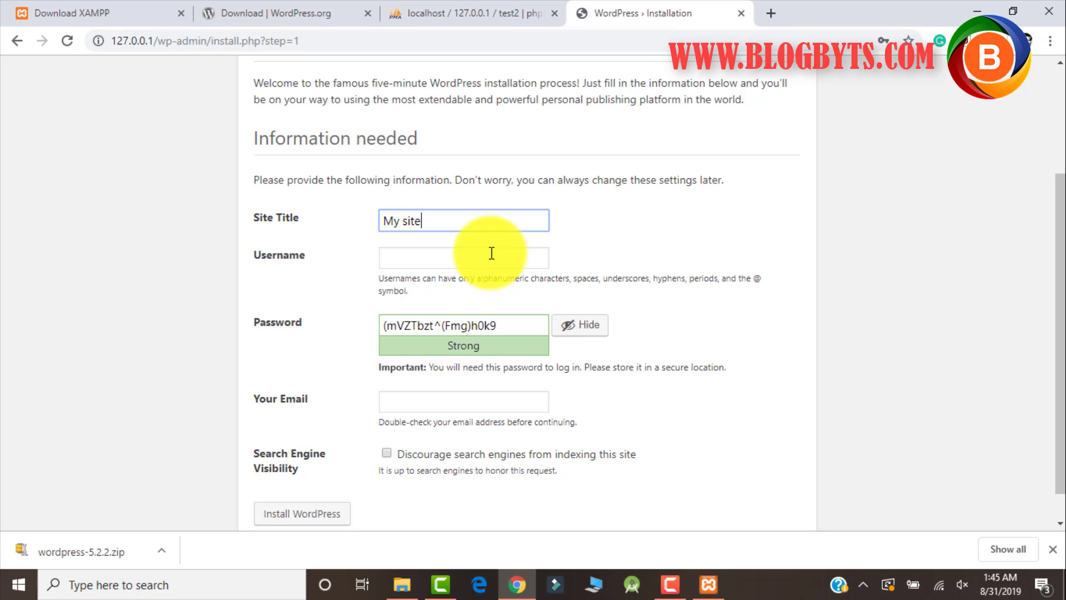
left_click(492, 253)
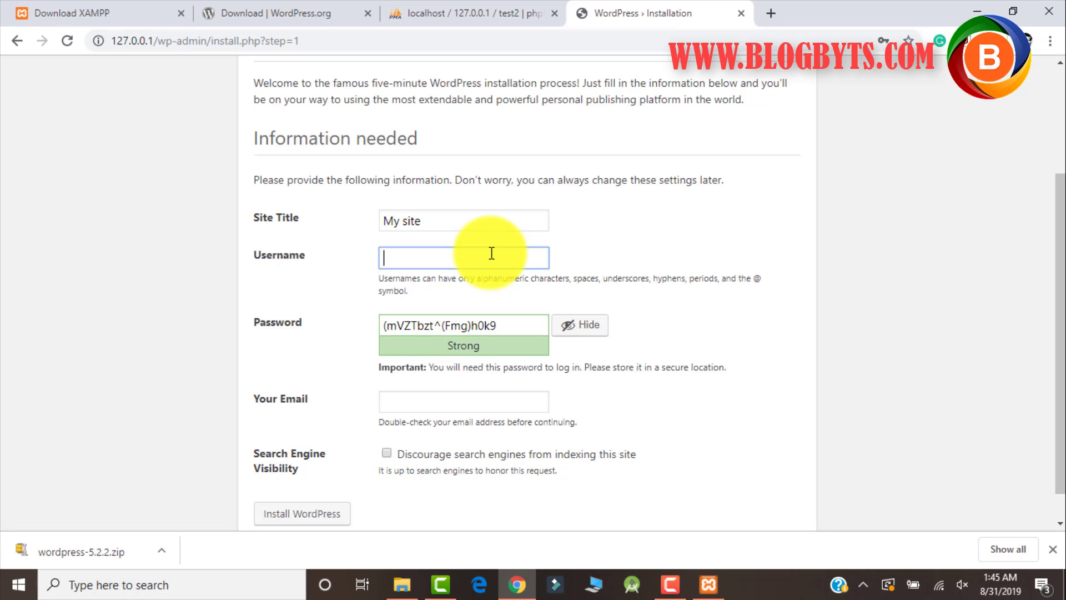
type("My blog")
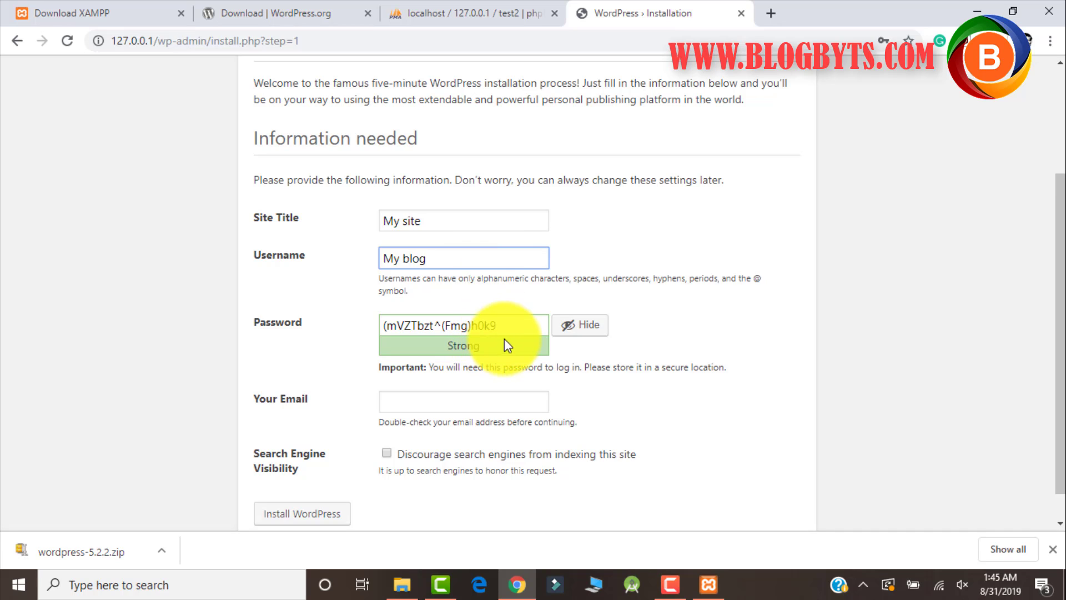
left_click_drag(455, 269, 347, 260)
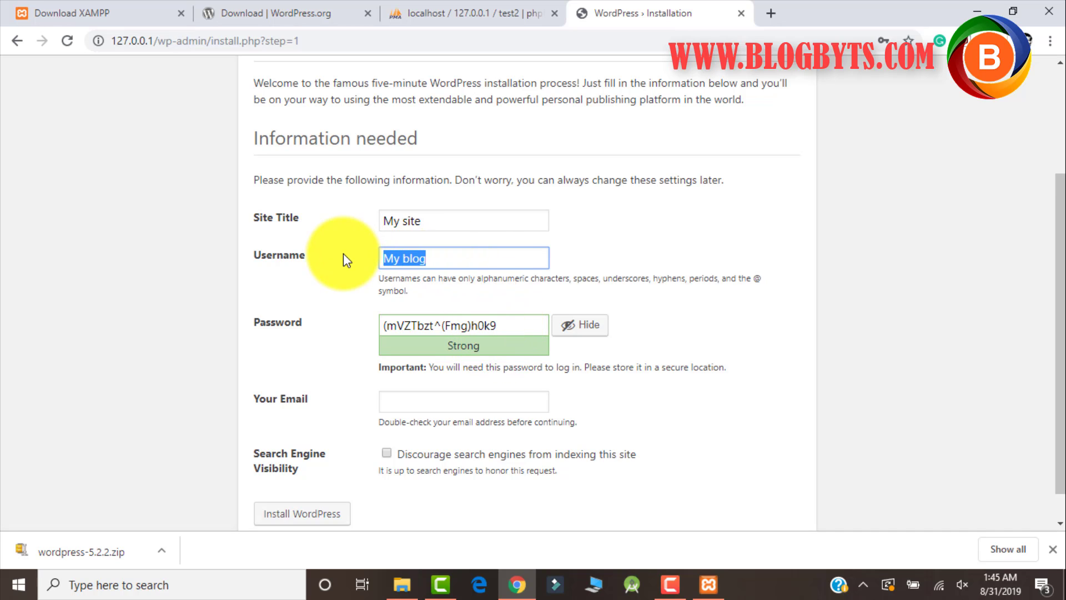
type("balenoed")
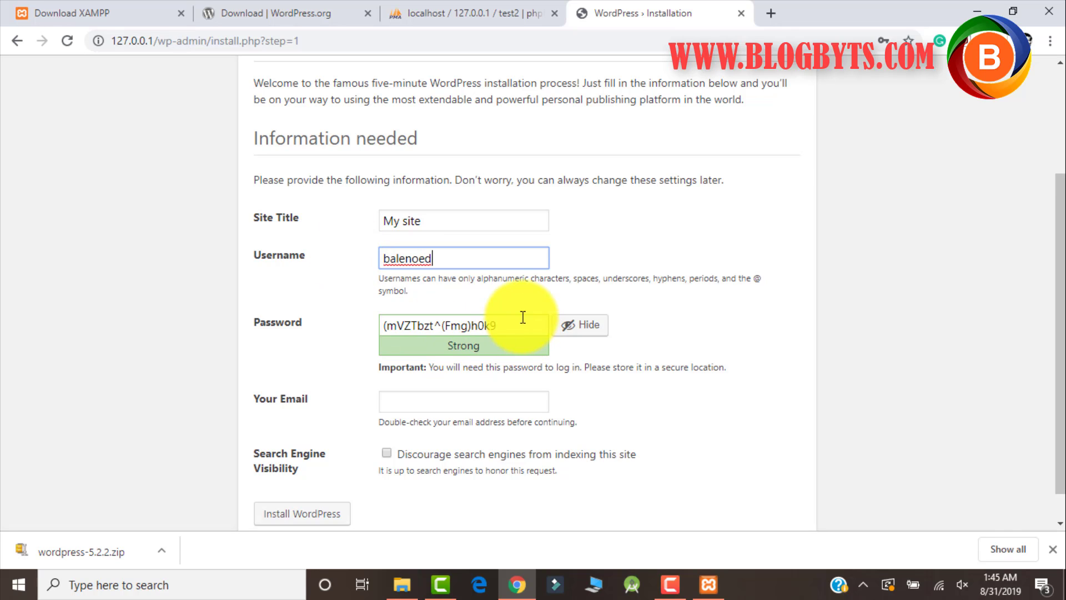
Replace the generated password with your own, enter the admin email, and tick discourage search engines.
left_click_drag(522, 321, 358, 320)
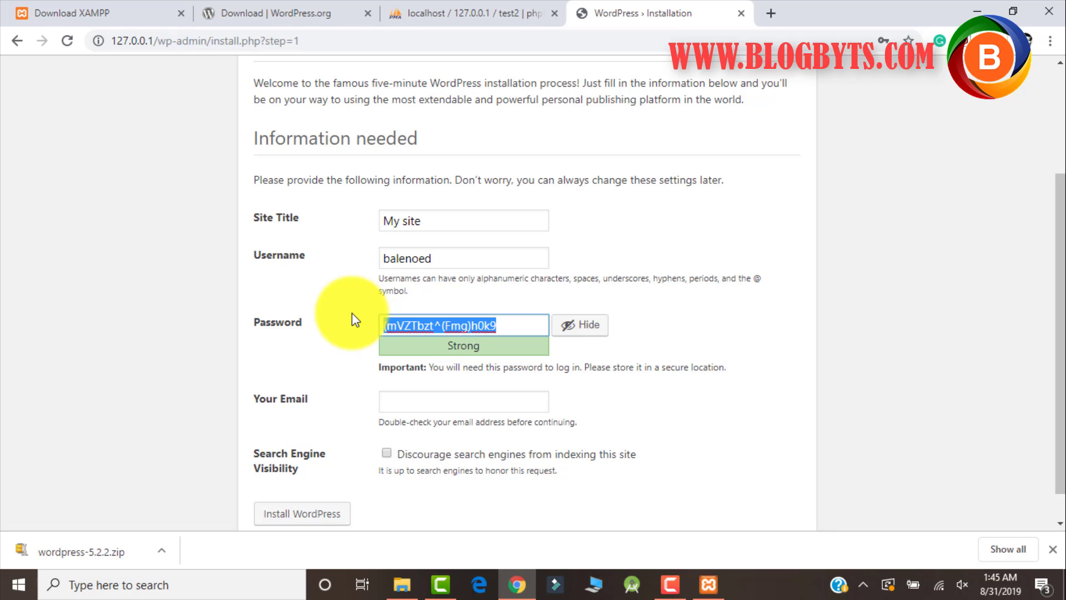
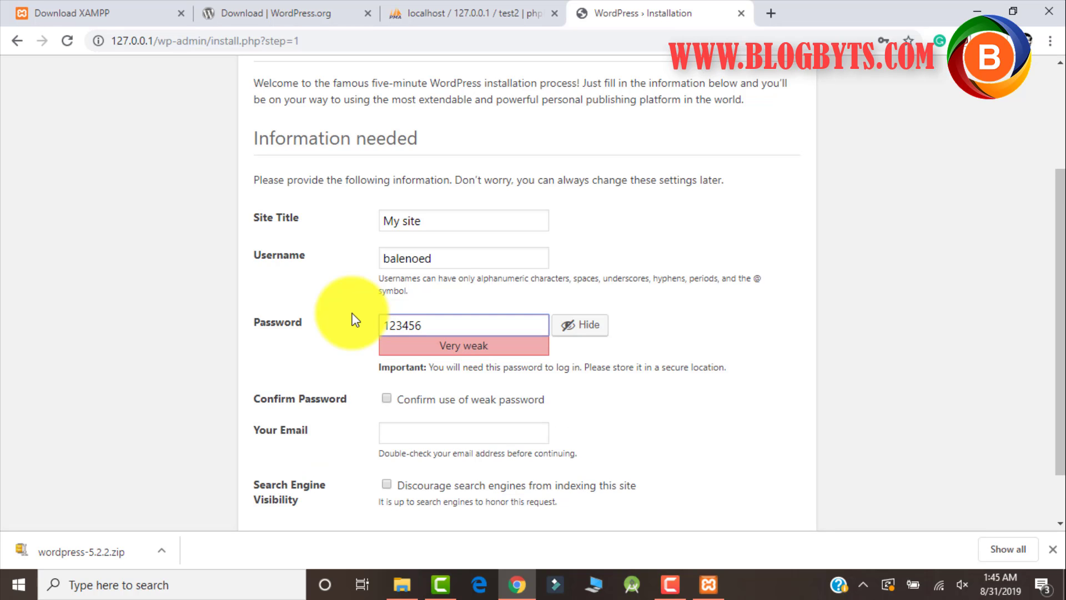
key("BackSpace")
key("BackSpace")
key("BackSpace")
key("BackSpace")
key("BackSpace")
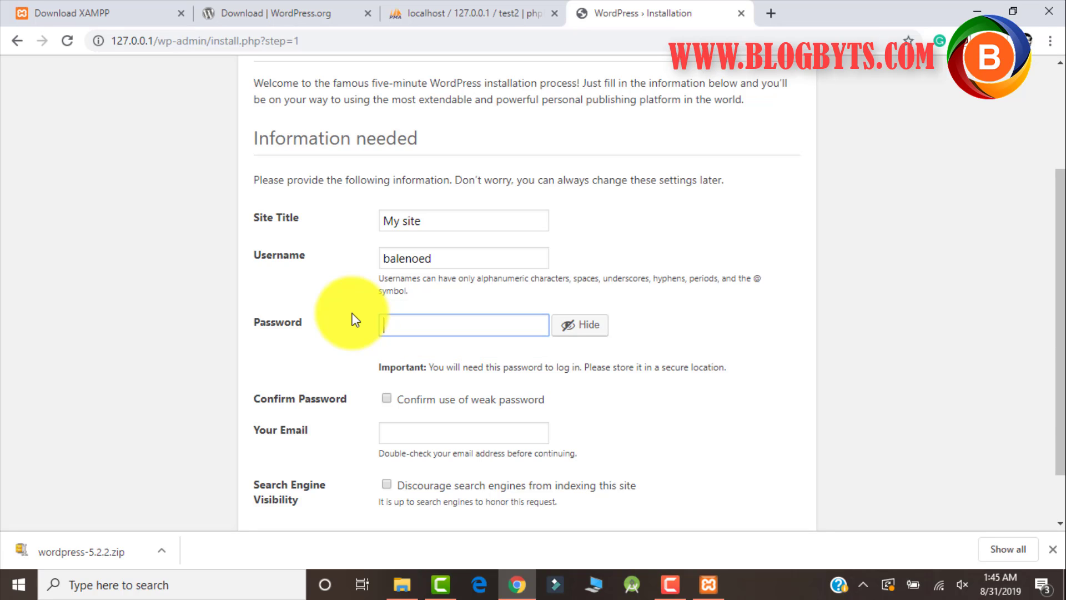
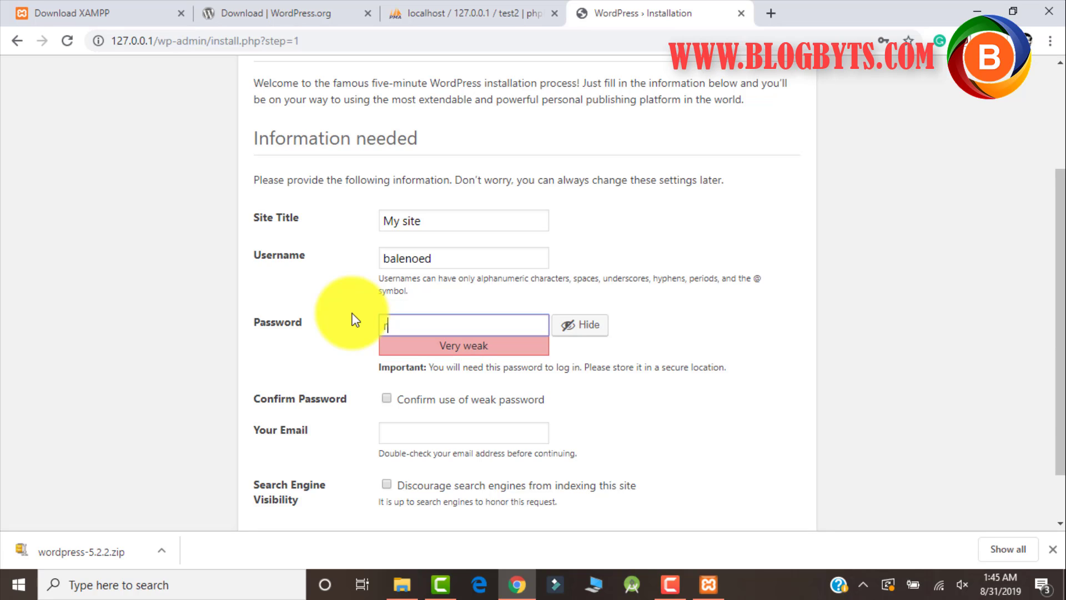
key("BackSpace")
key("BackSpace")
key("BackSpace")
key("BackSpace")
key("BackSpace")
key("BackSpace")
key("BackSpace")
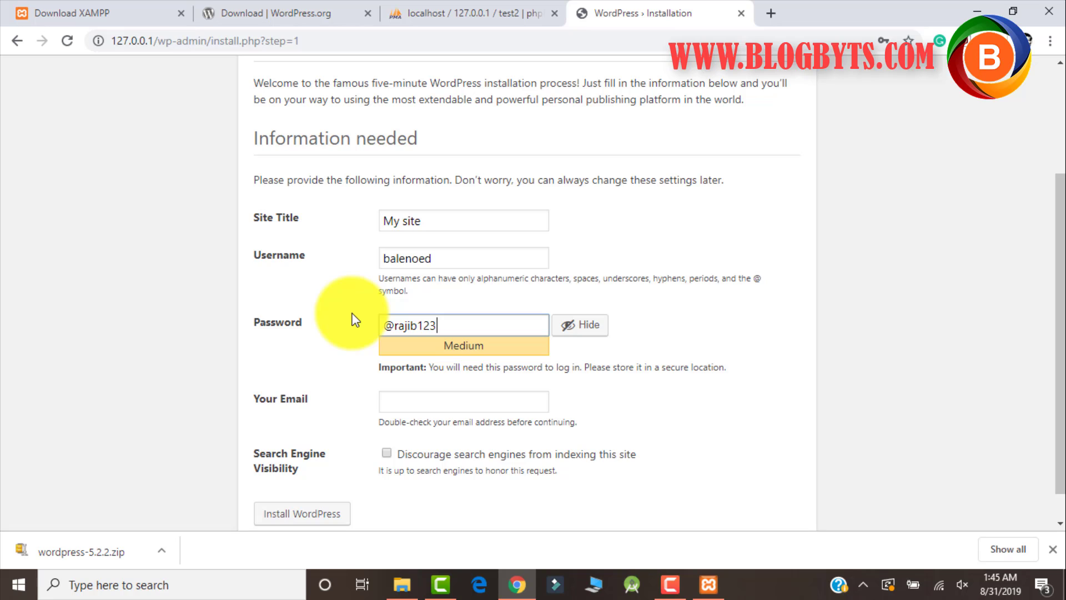
left_click(434, 398)
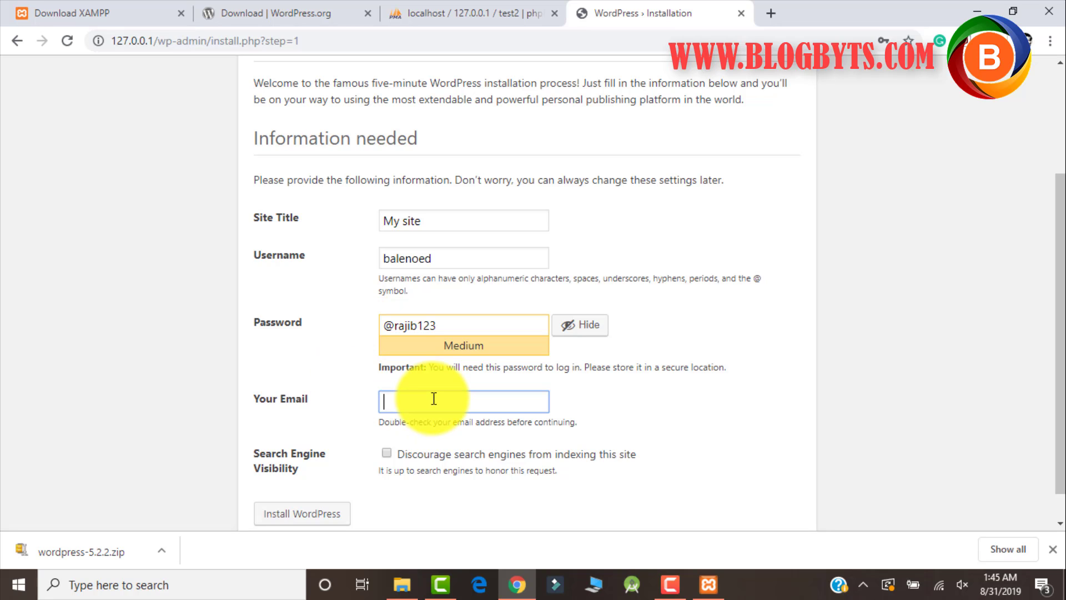
left_click(387, 454)
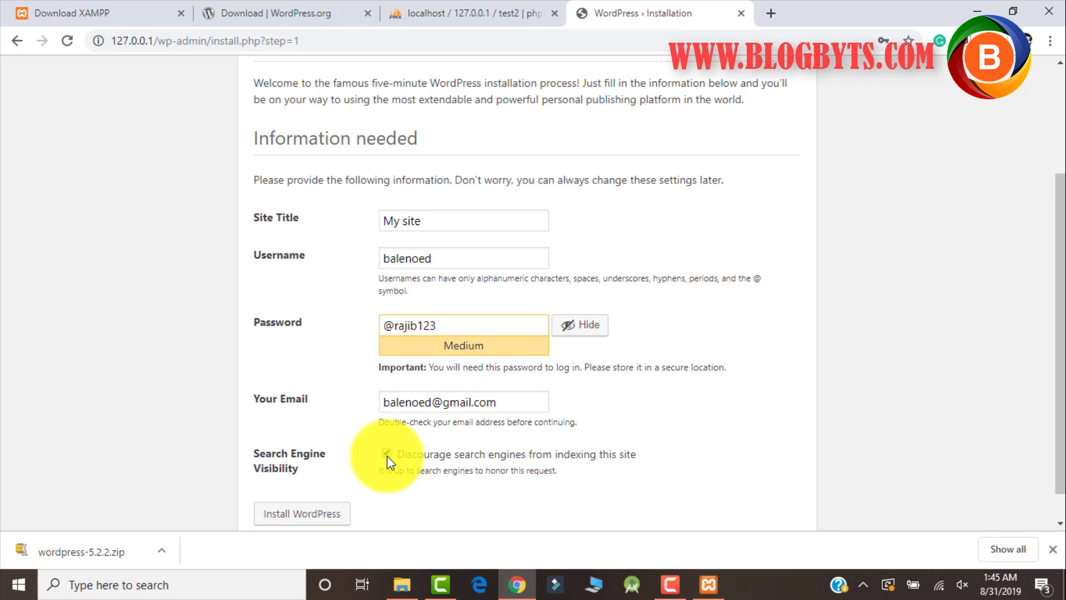
scroll(415, 389, "down", 1)
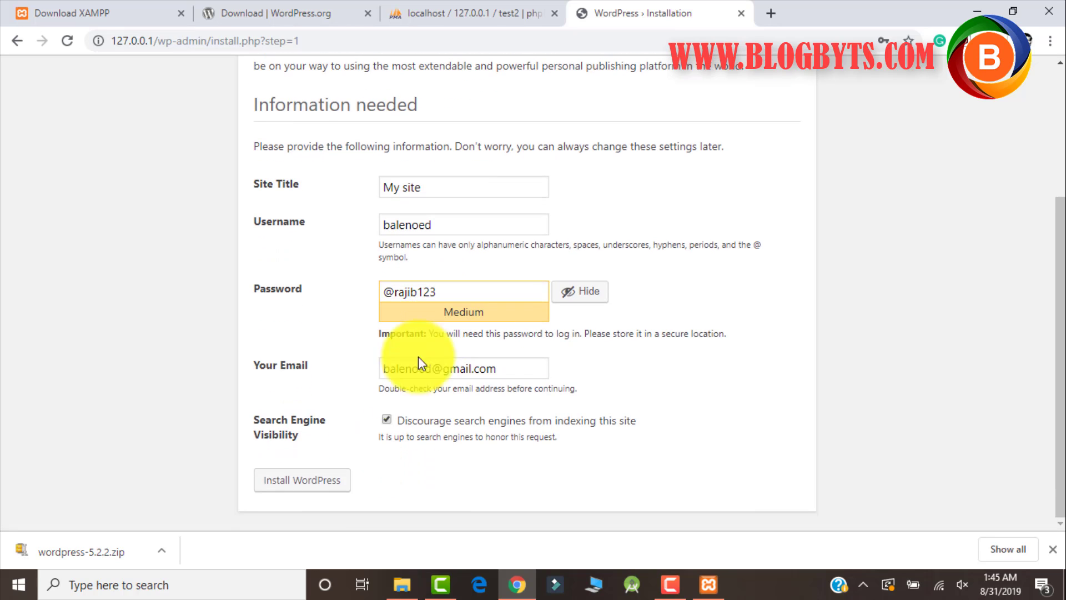
Run Install WordPress and dismiss Chrome's save-password prompt on the Success page.
left_click(307, 491)
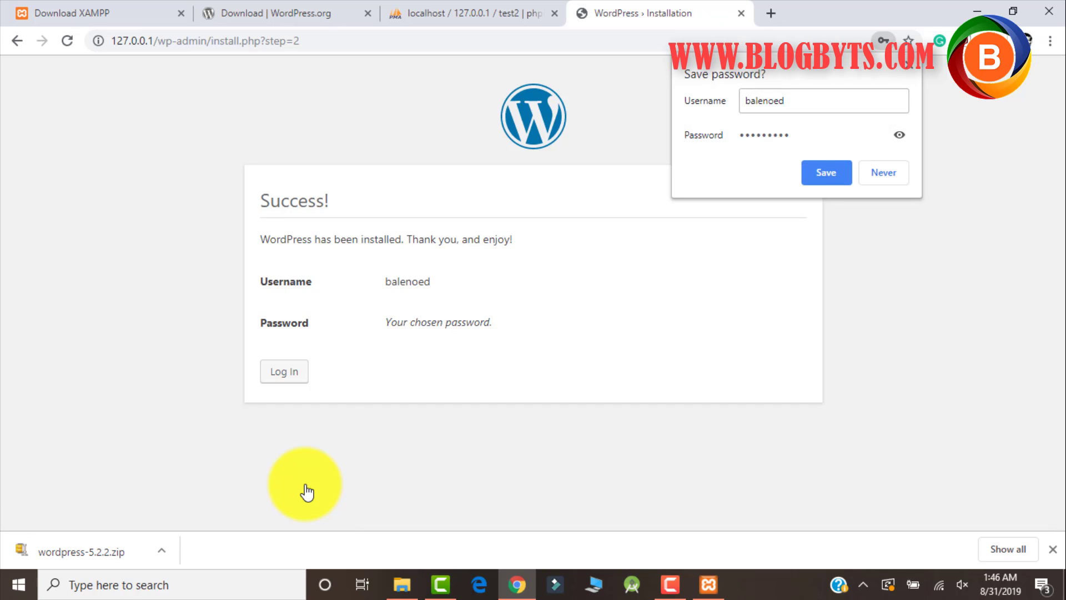
left_click(913, 64)
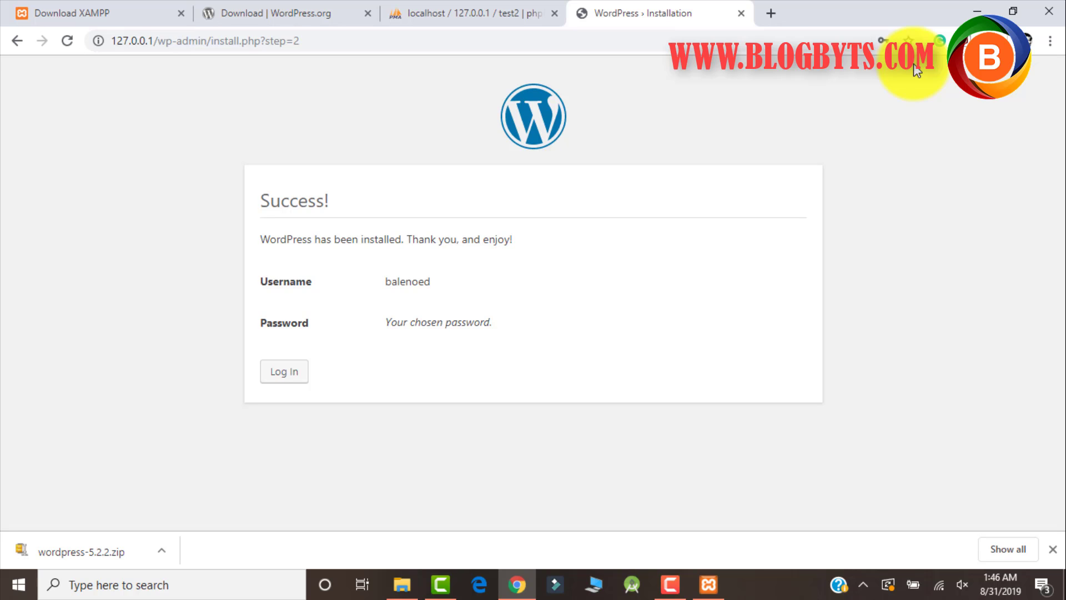
Open the login form and submit the admin username and password.
left_click(284, 372)
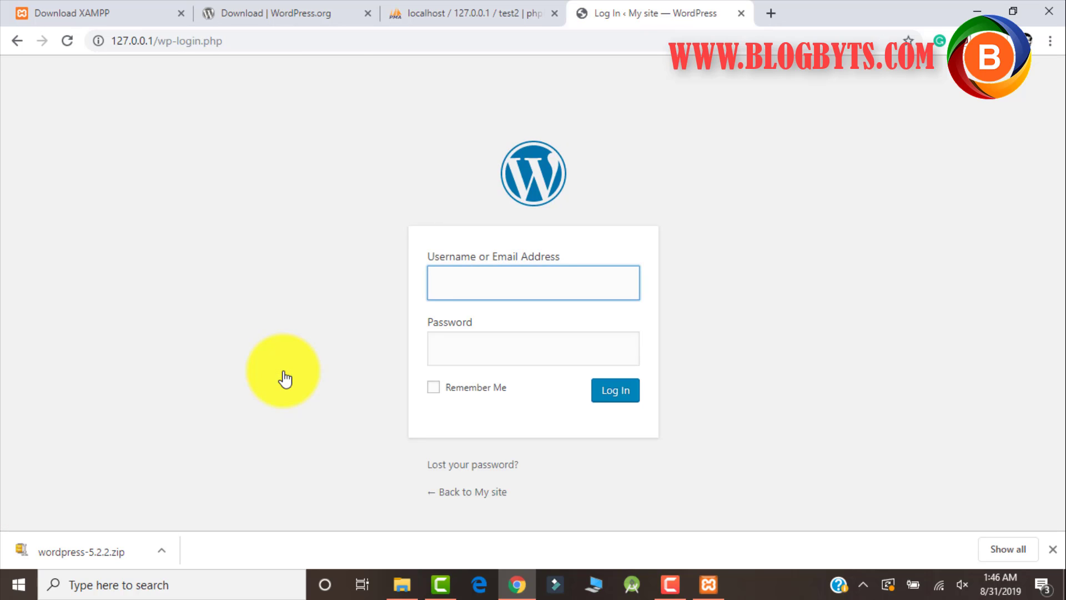
type("baleneod")
key("Tab")
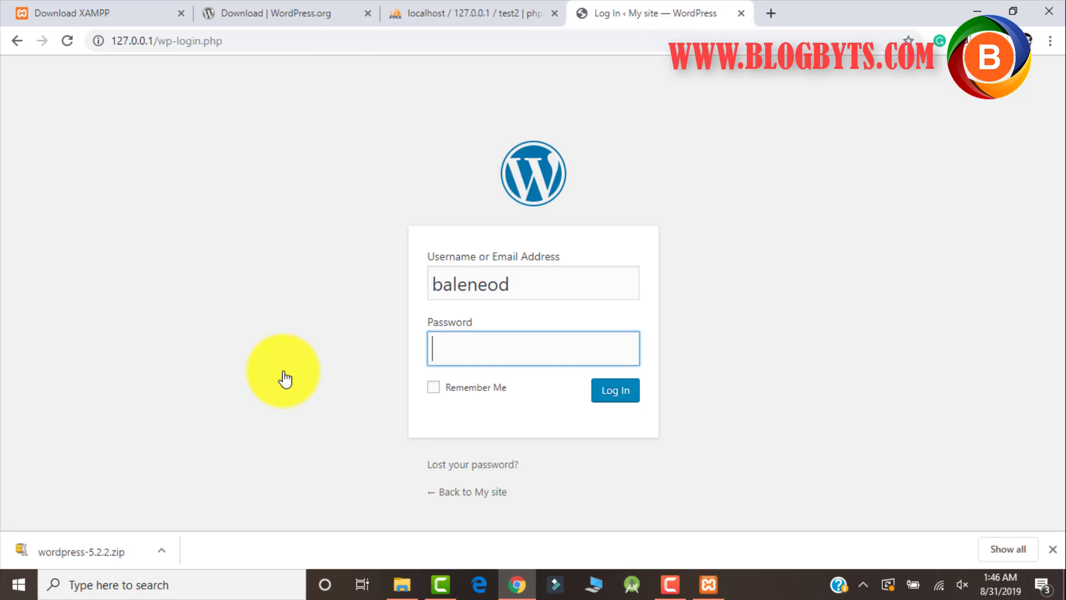
type("•••••••••")
key("Return")
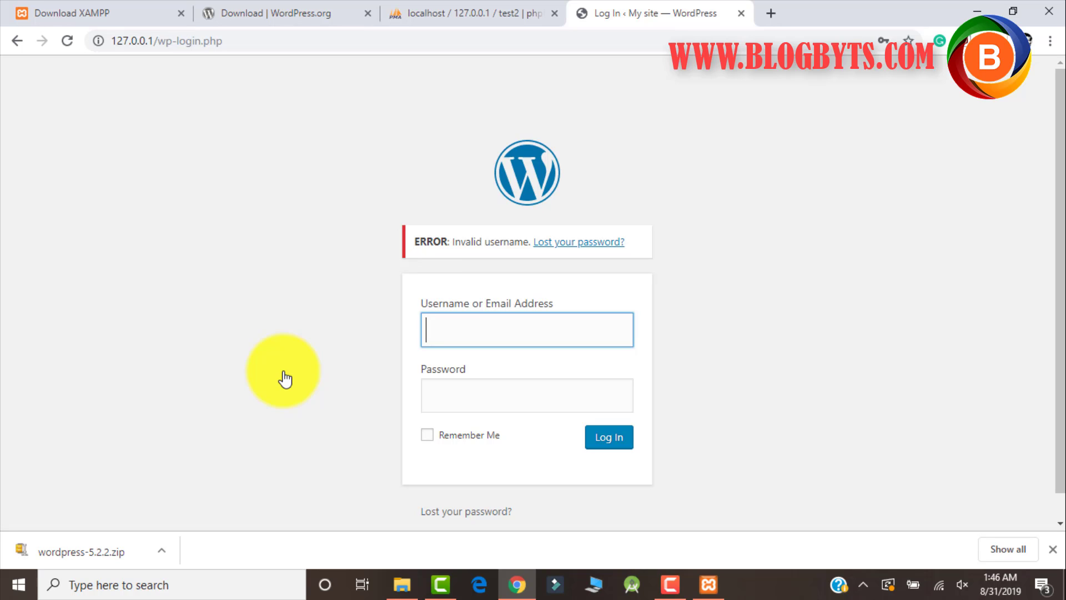
Retry the login with a suggested username and a different password.
type("balen")
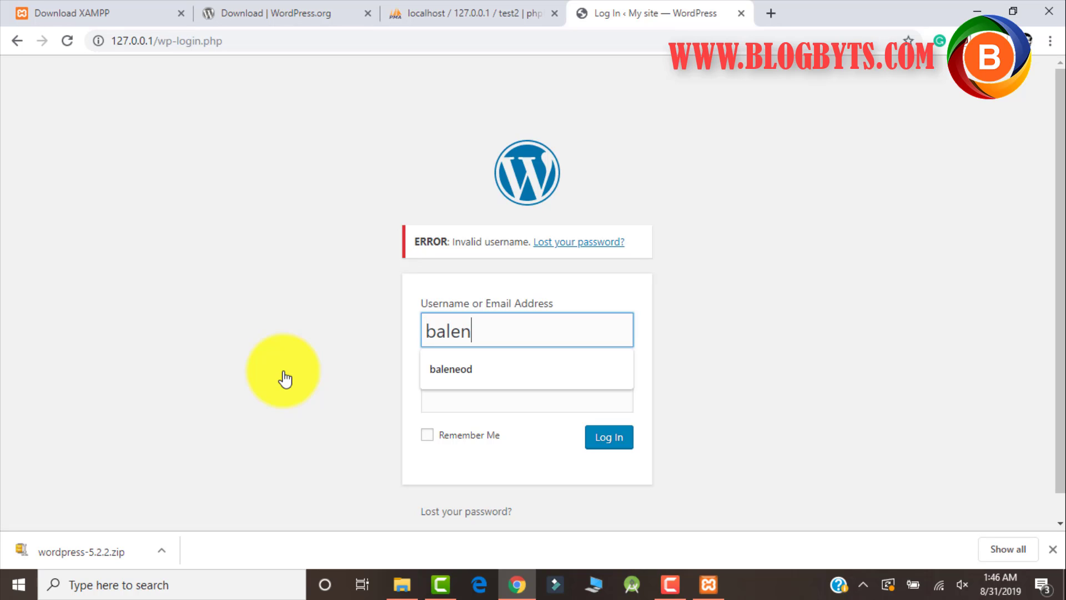
key("Down")
key("Return")
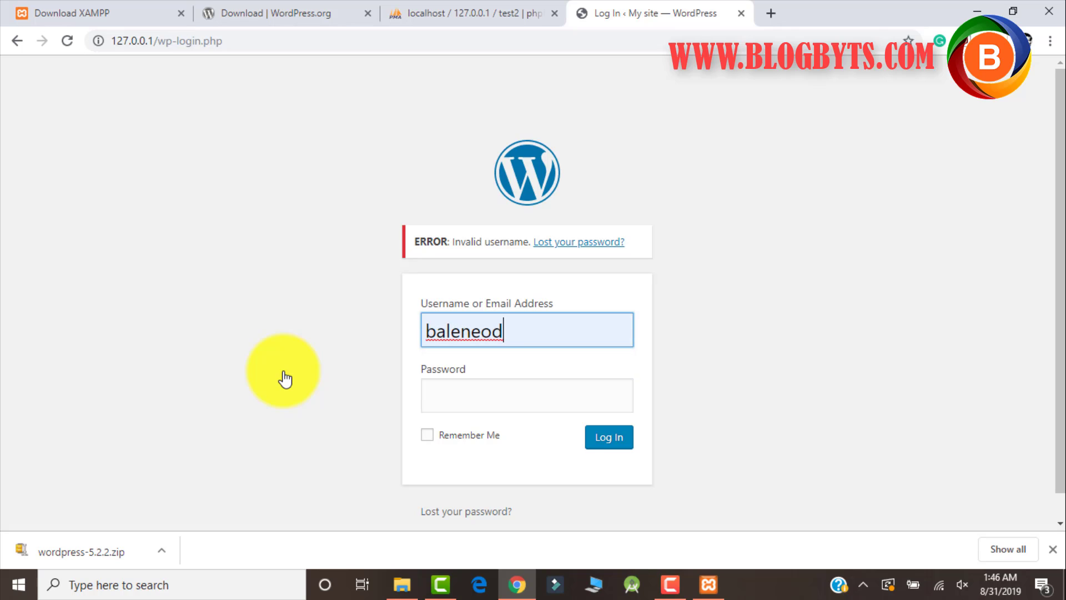
key("Tab")
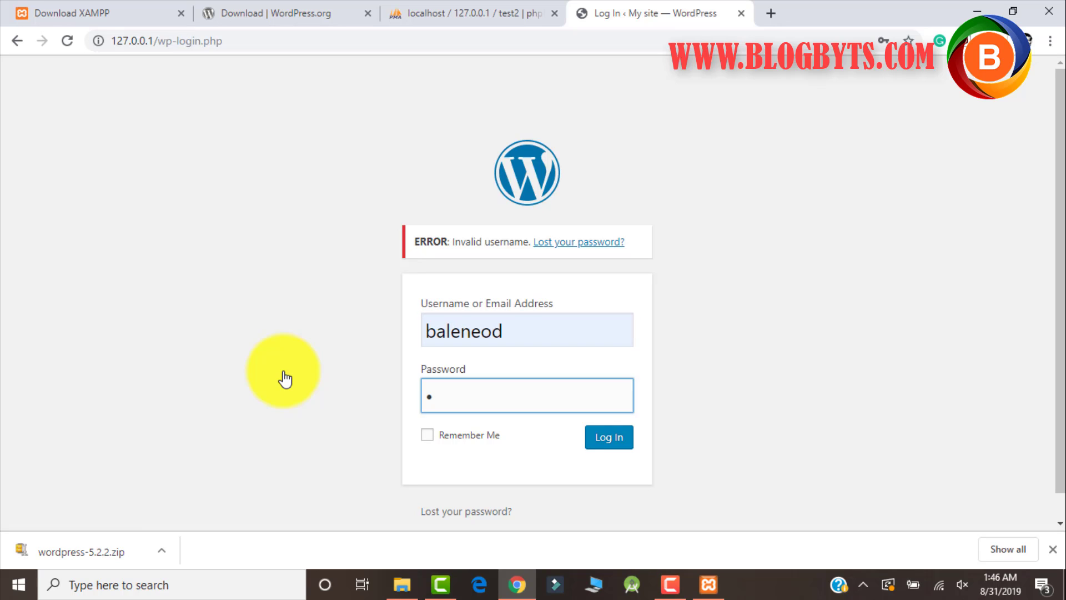
key("Return")
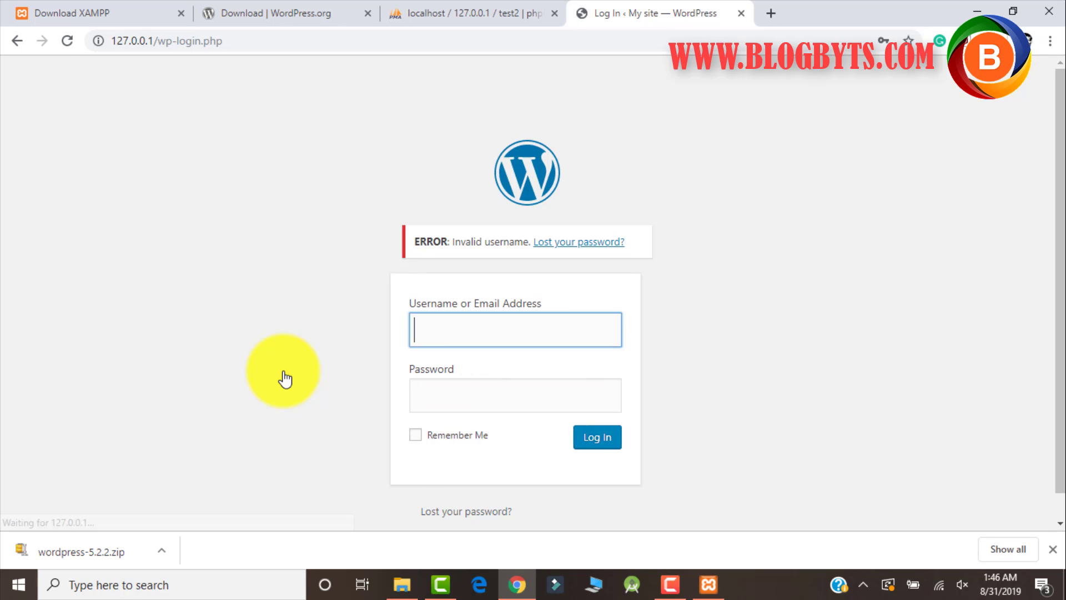
Log in with the correctly spelled admin username and password to reach the Dashboard.
type("ba")
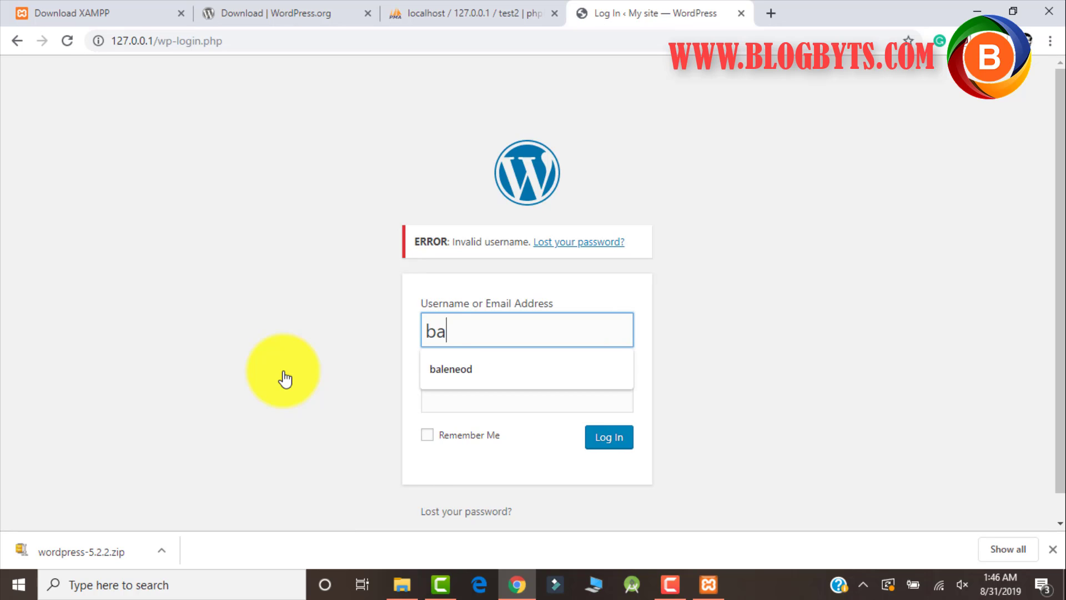
type("lenoed")
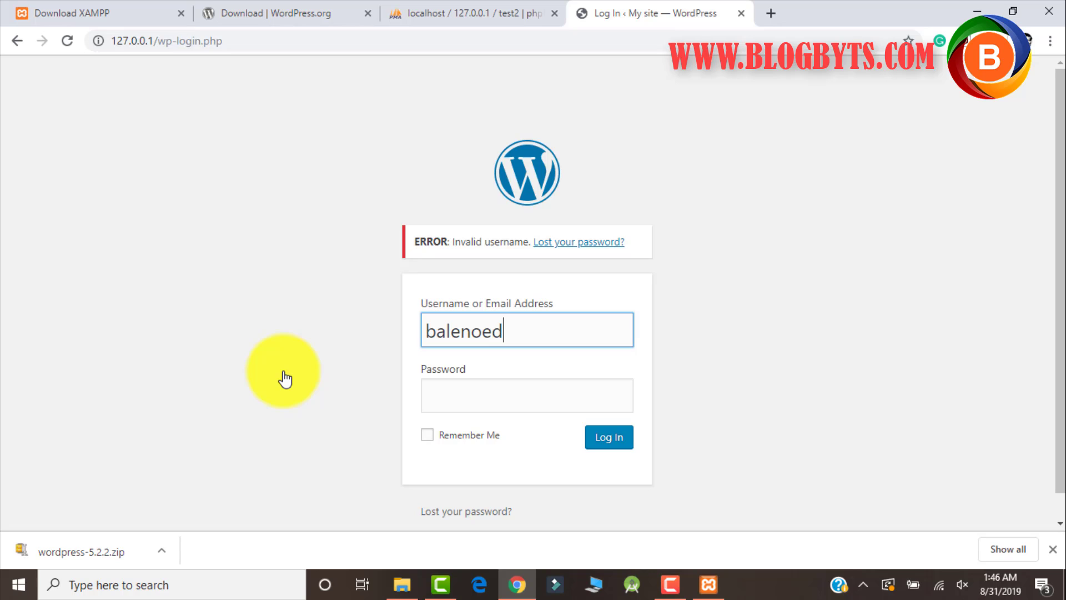
key("Tab")
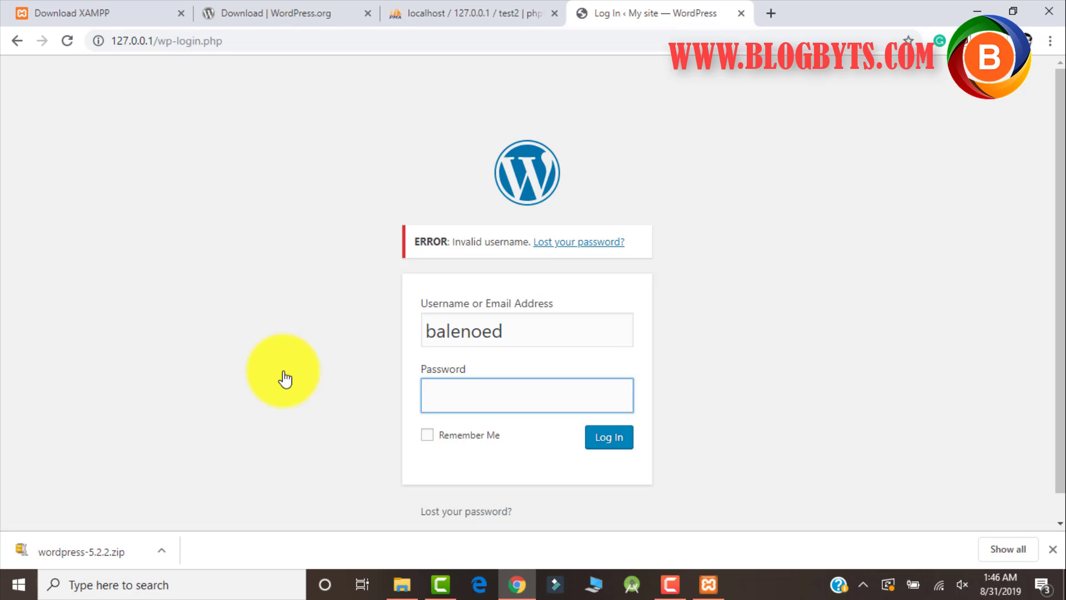
type("•••••••••")
key("Return")
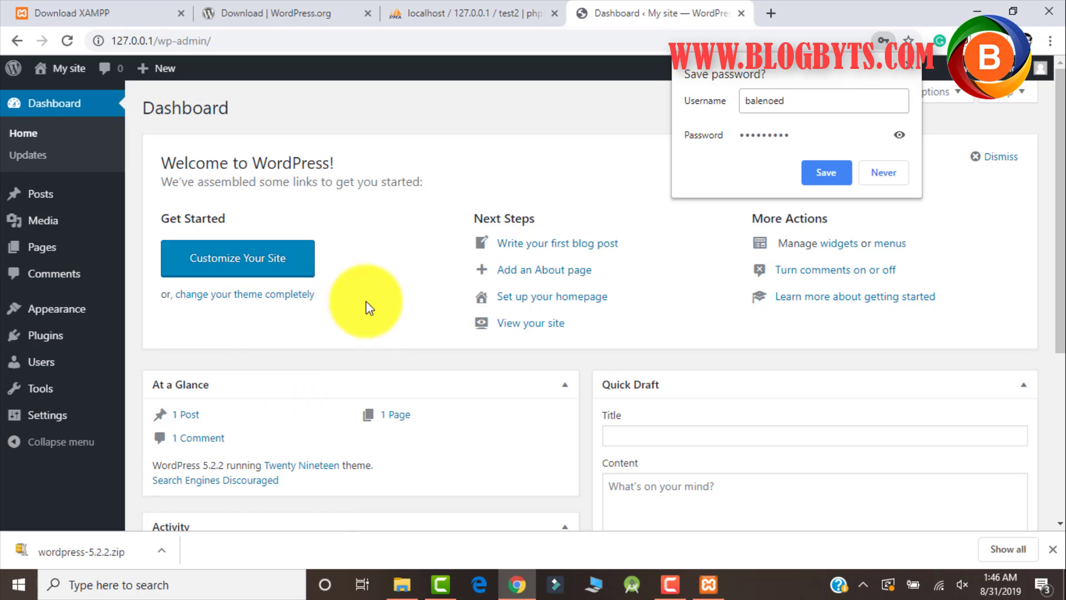
Close Chrome's save-password bubble covering the Dashboard.
left_click(909, 63)
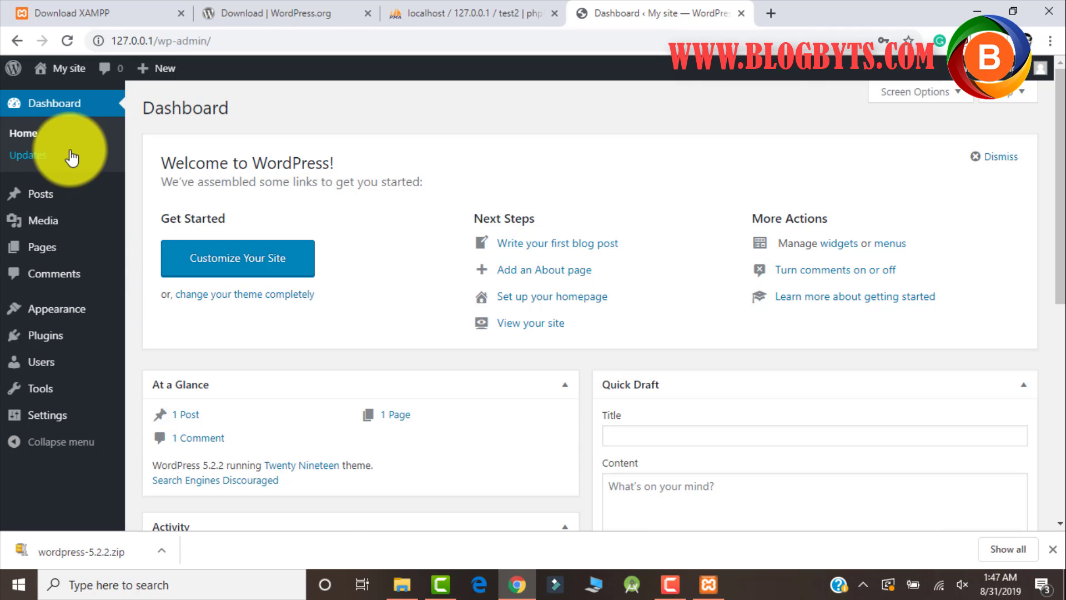
Open My site from the admin bar in a new tab and scroll the Hello world! front page.
right_click(70, 77)
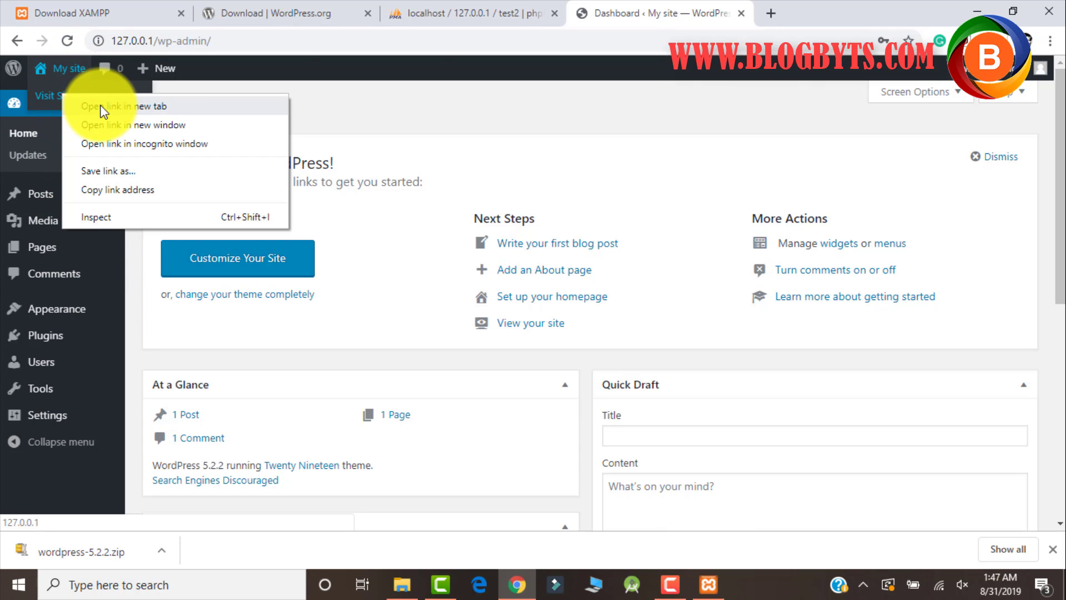
left_click(111, 104)
left_click(787, 17)
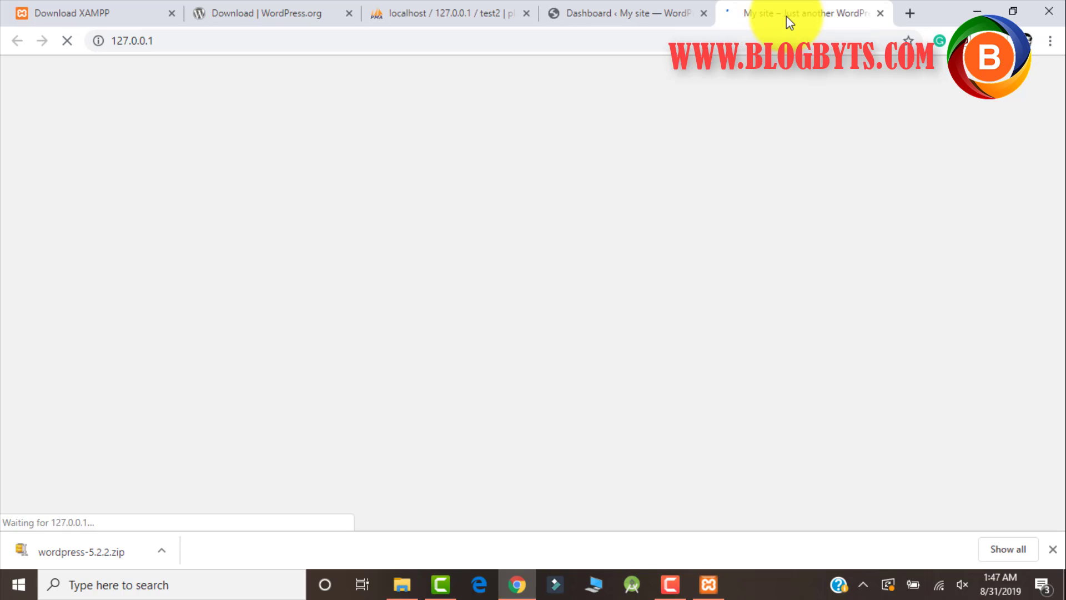
scroll(326, 271, "down", 10)
scroll(333, 290, "up", 8)
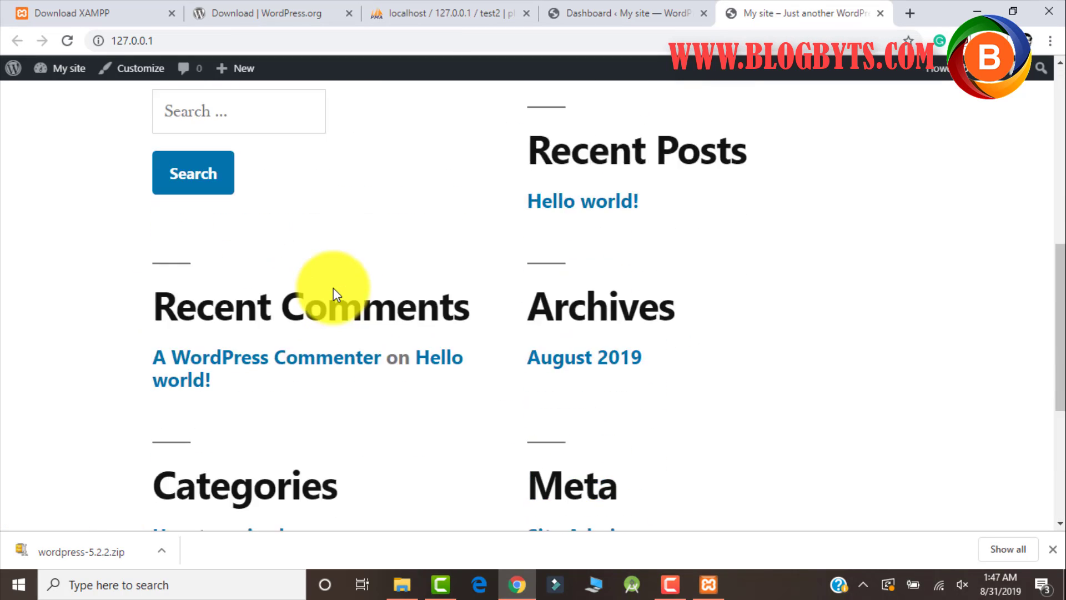
scroll(491, 292, "down", 4)
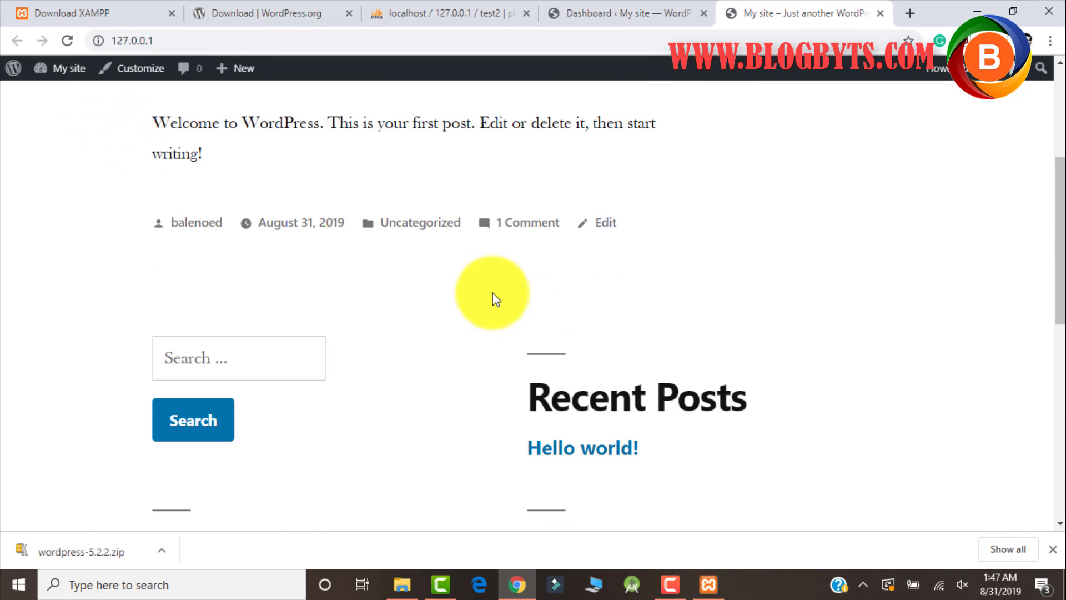
scroll(491, 292, "up", 4)
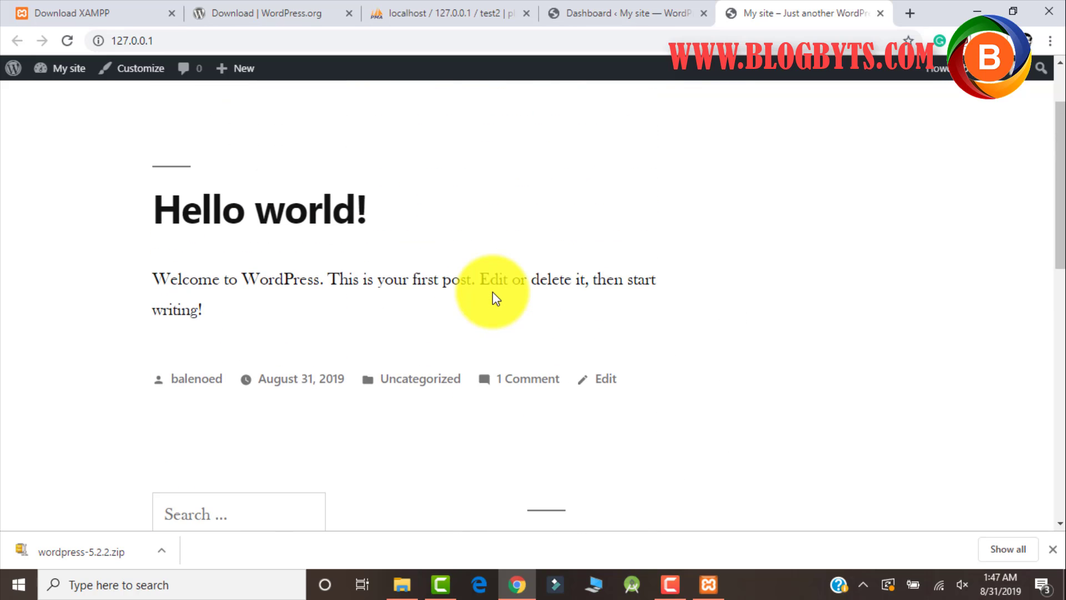